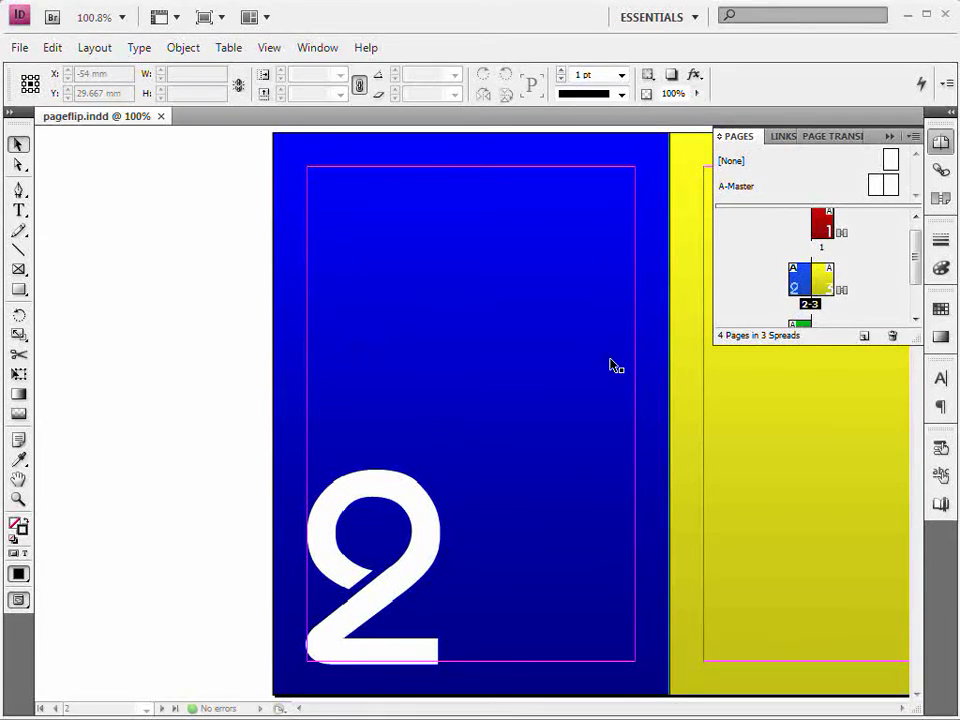
Insert 2 A-Master pages at the end of the document, making 6 pages in 4 spreads.
mouse_move(911, 253)
left_mouse_down()
mouse_move(913, 273)
mouse_move(911, 242)
mouse_move(911, 272)
mouse_move(913, 255)
left_mouse_up()
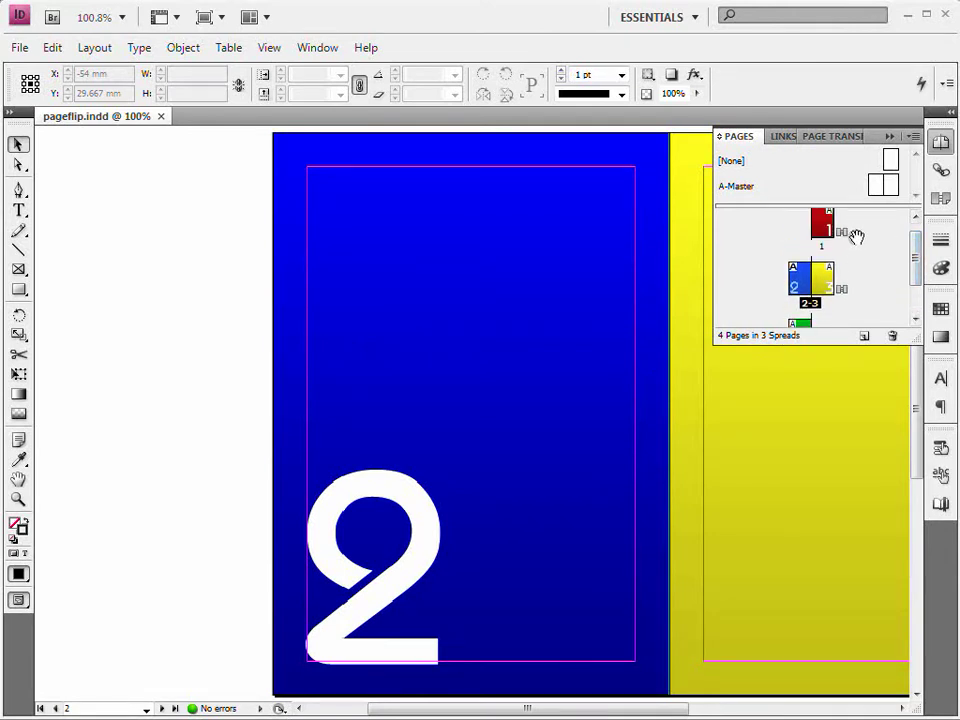
right_click(867, 250)
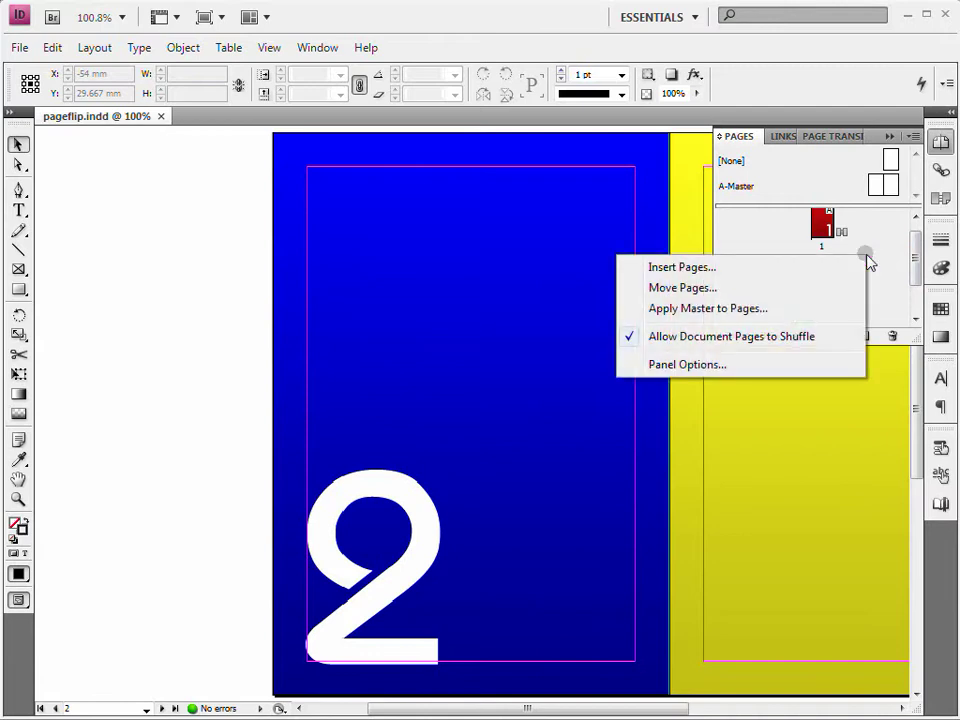
left_click(781, 276)
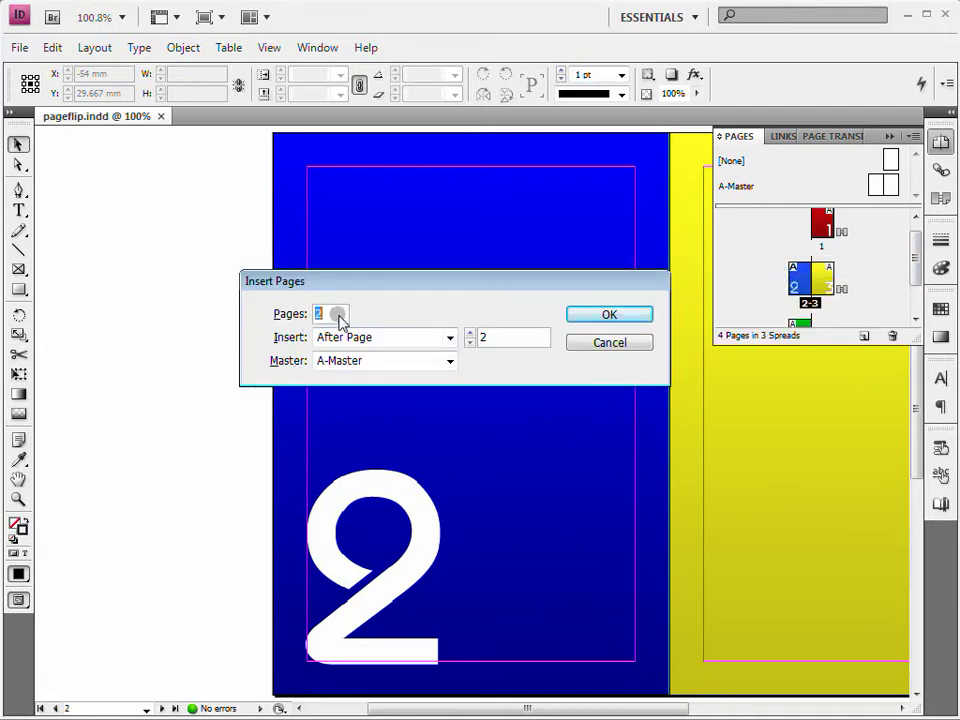
left_click(450, 340)
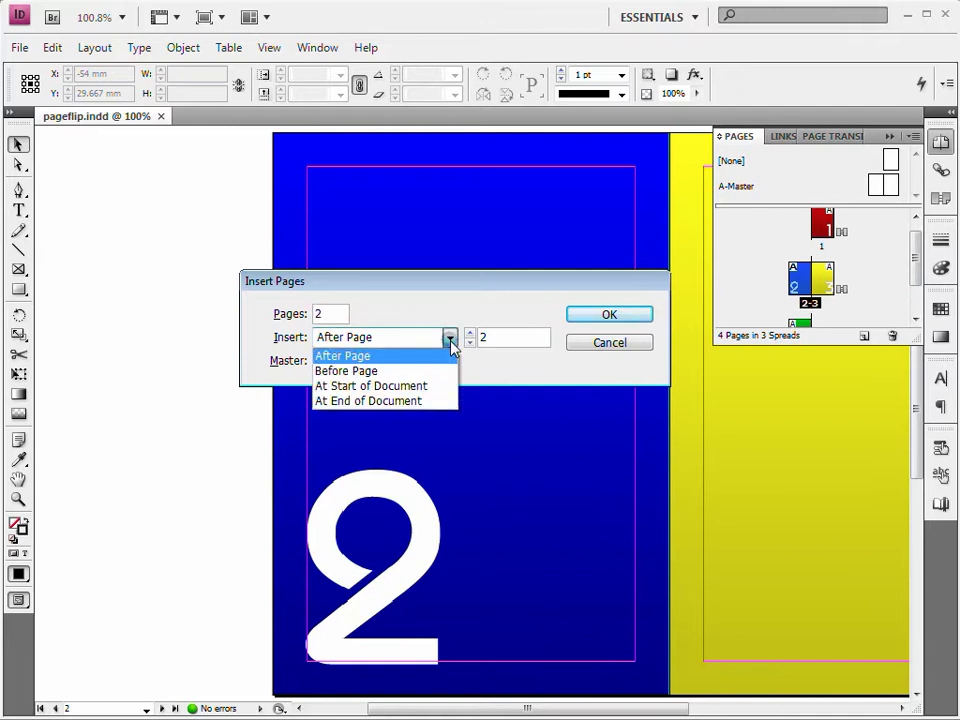
left_click(440, 401)
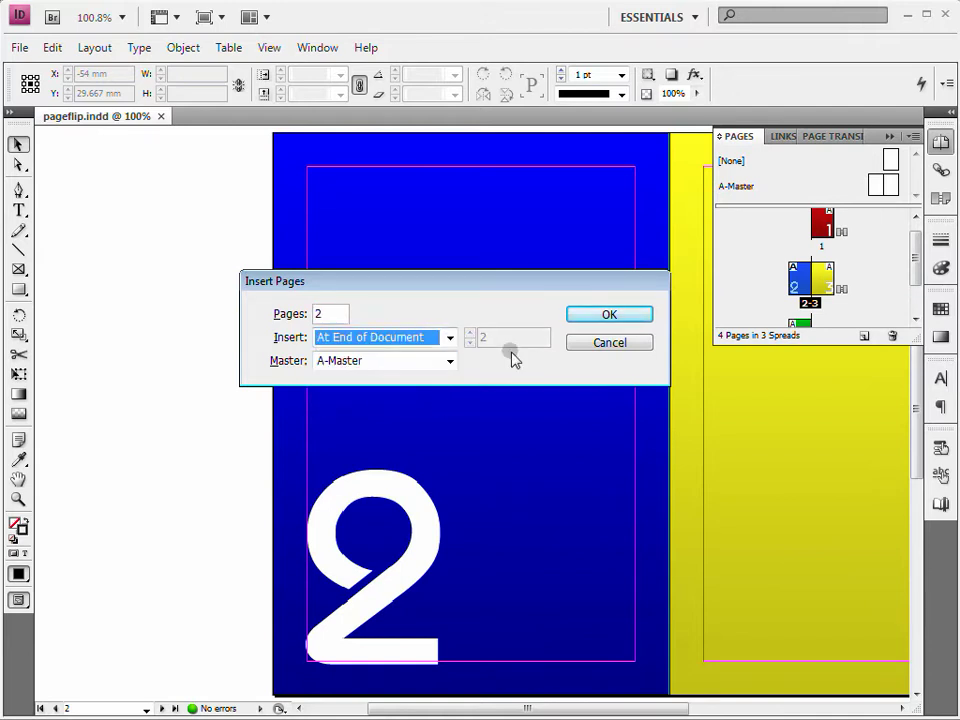
left_click(580, 317)
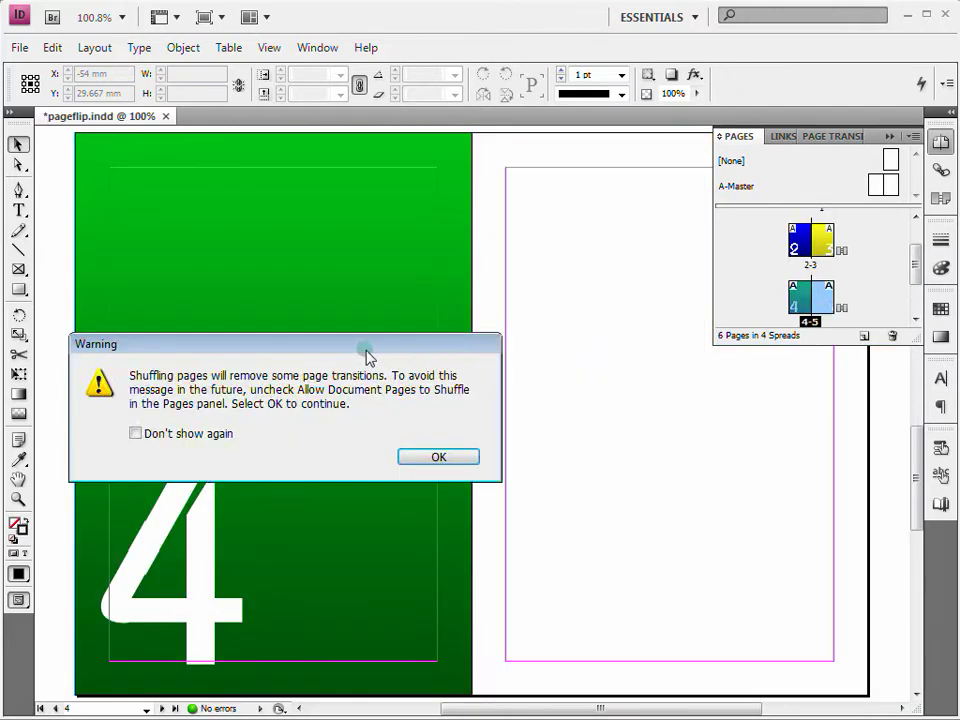
left_click_drag(366, 350, 529, 347)
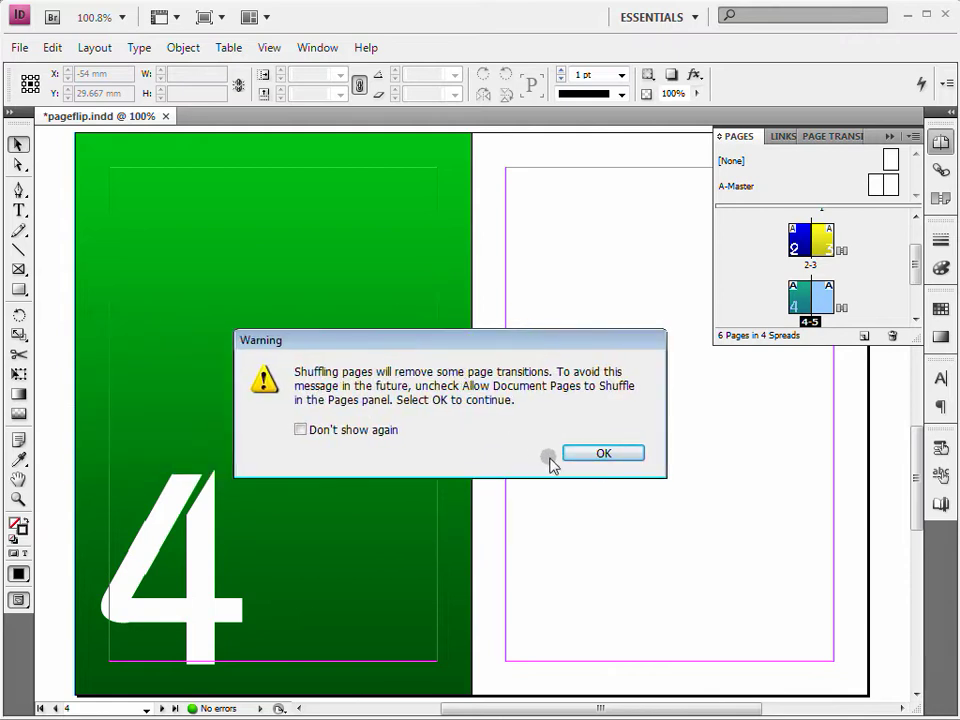
Dismiss the shuffle warning and apply Page Turn (SWF Only) to all spreads.
left_click(586, 455)
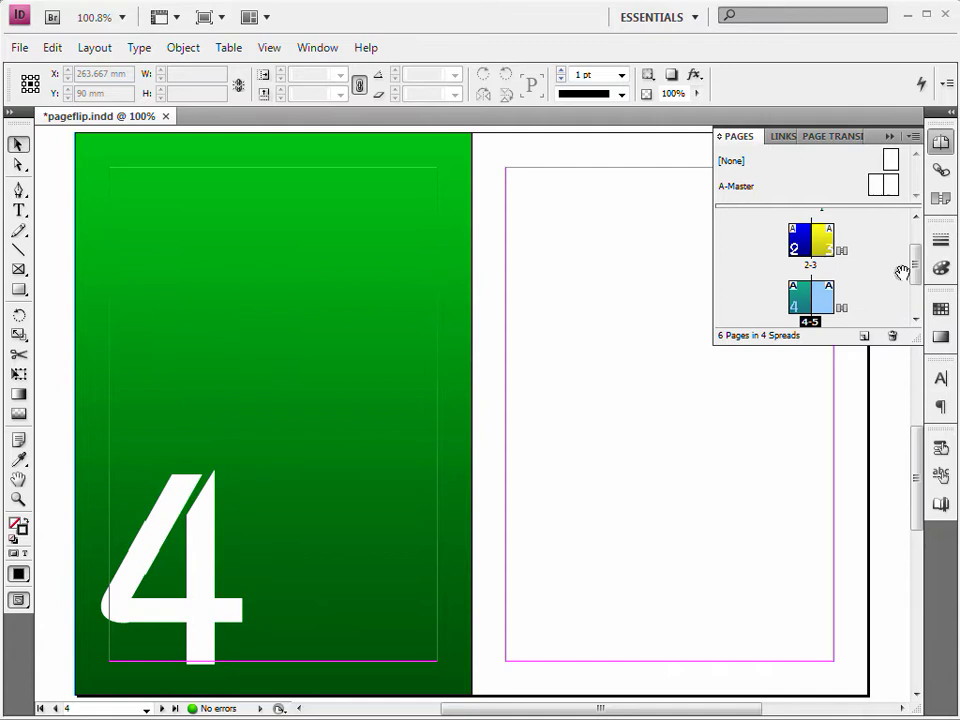
left_click_drag(915, 264, 915, 283)
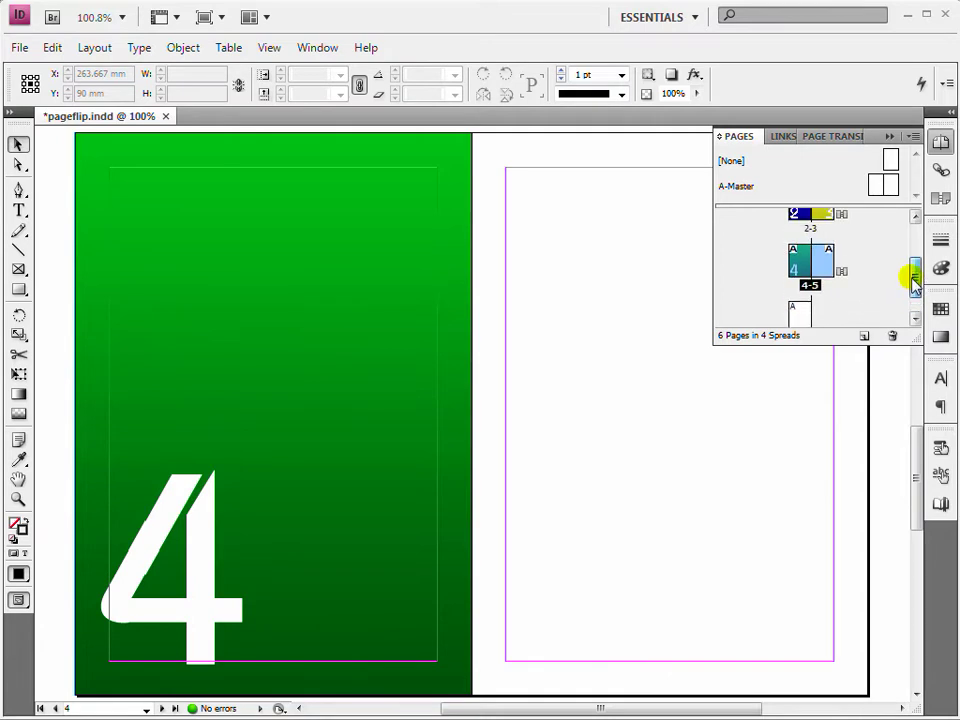
scroll(913, 281, "down", 2)
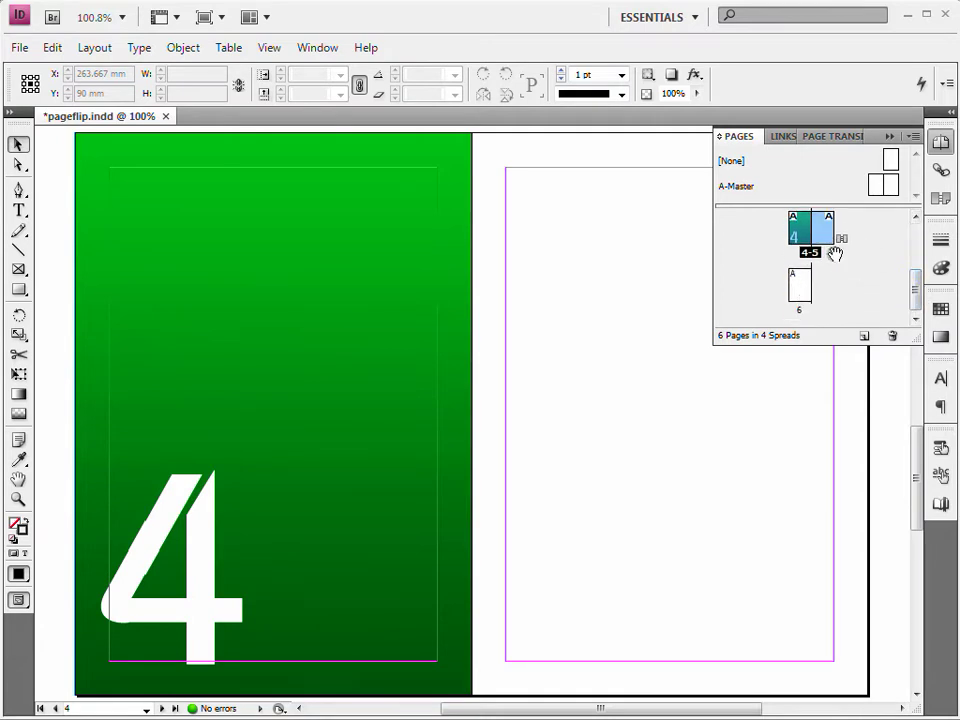
left_click(914, 137)
mouse_move(681, 295)
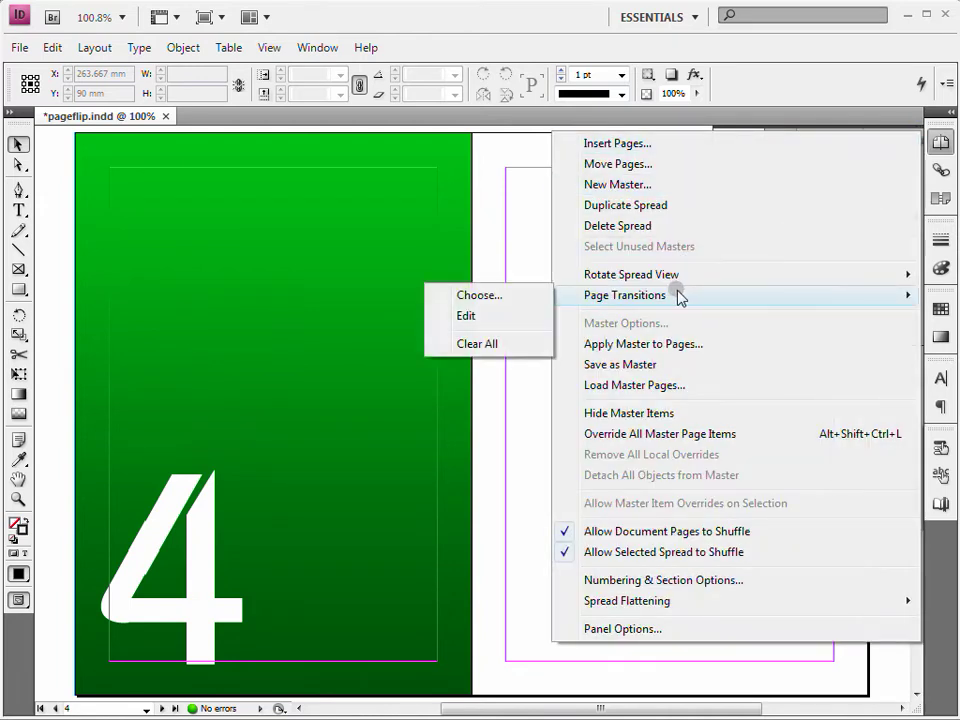
left_click(492, 303)
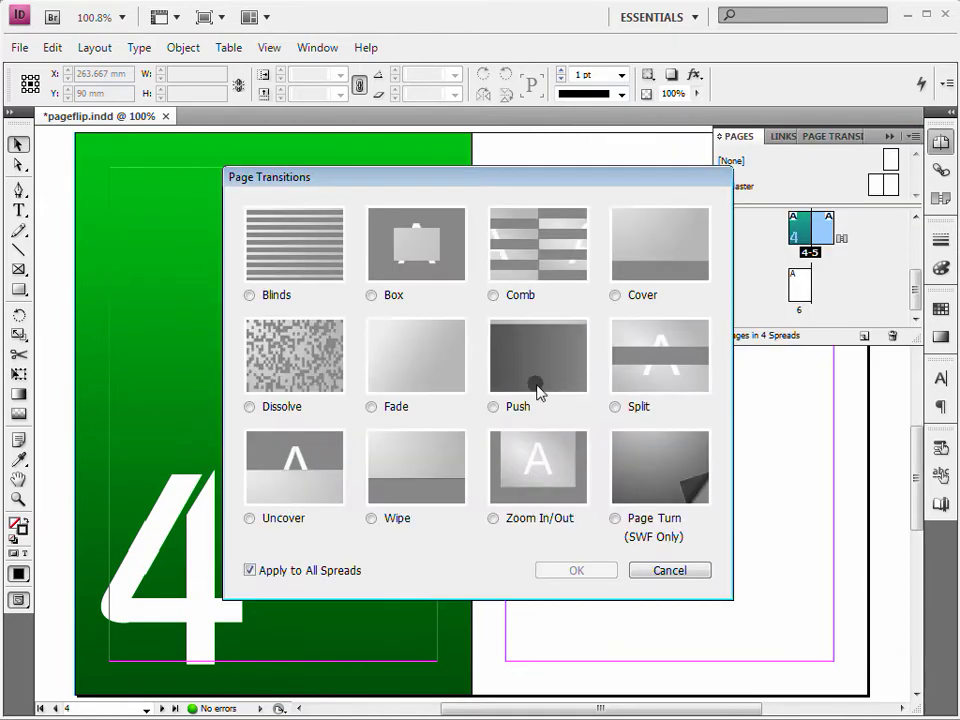
left_click(613, 519)
left_click(575, 571)
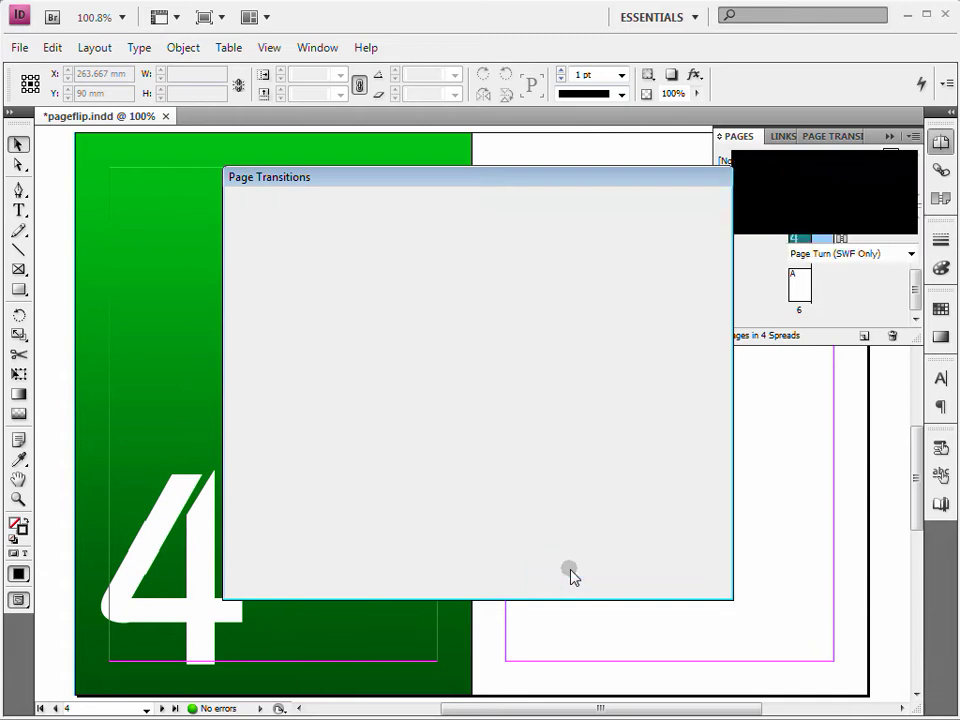
left_click(738, 137)
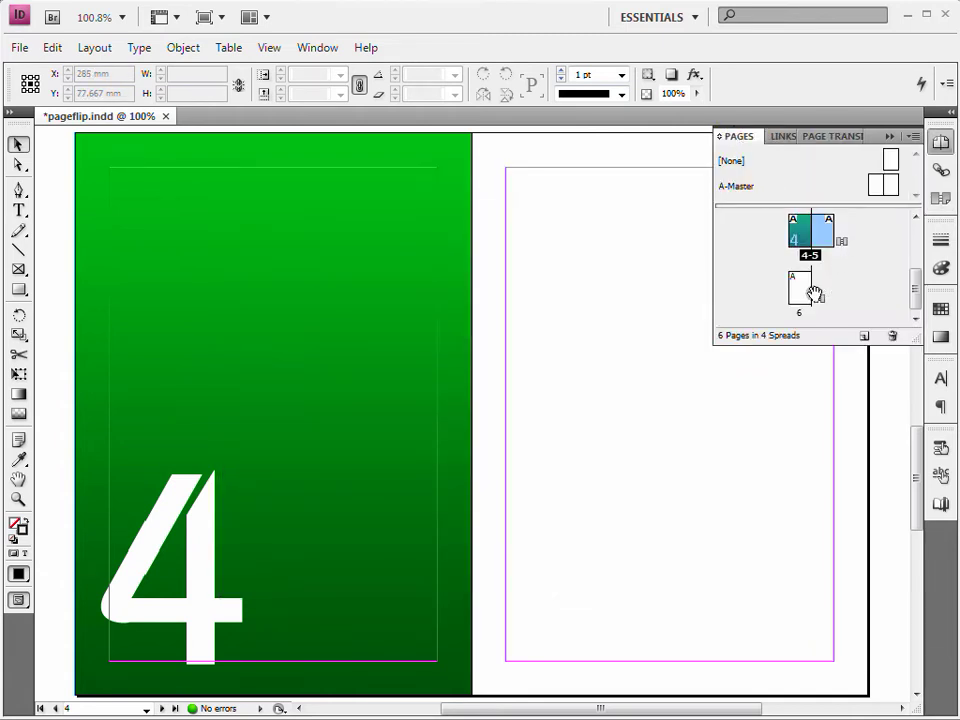
Load Page-05.jpg and Page-06.jpg together for placing.
left_click(17, 49)
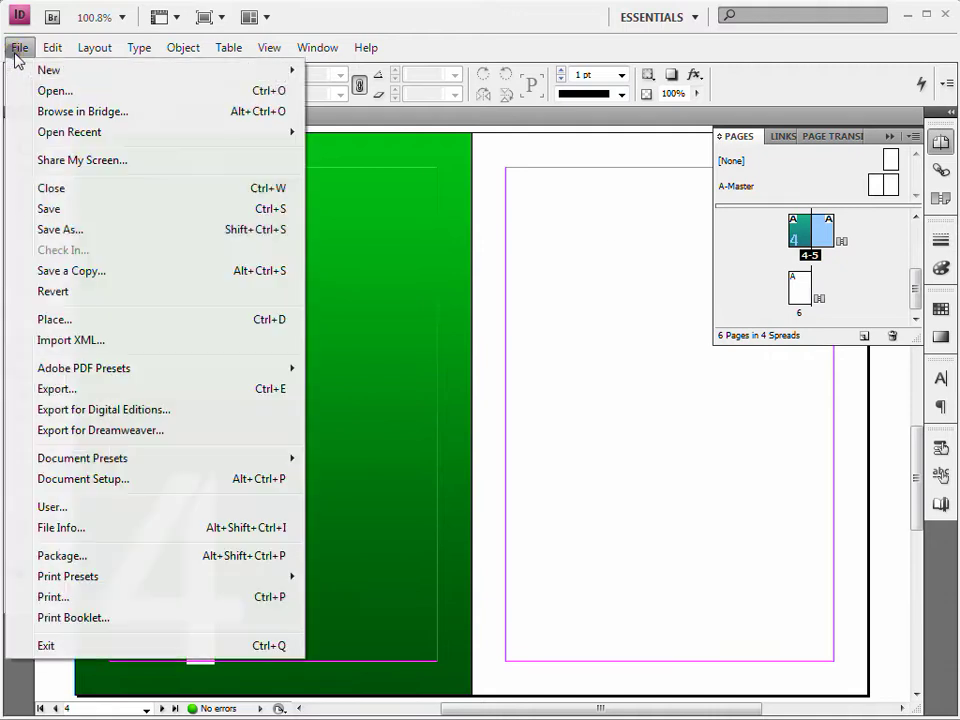
left_click(66, 321)
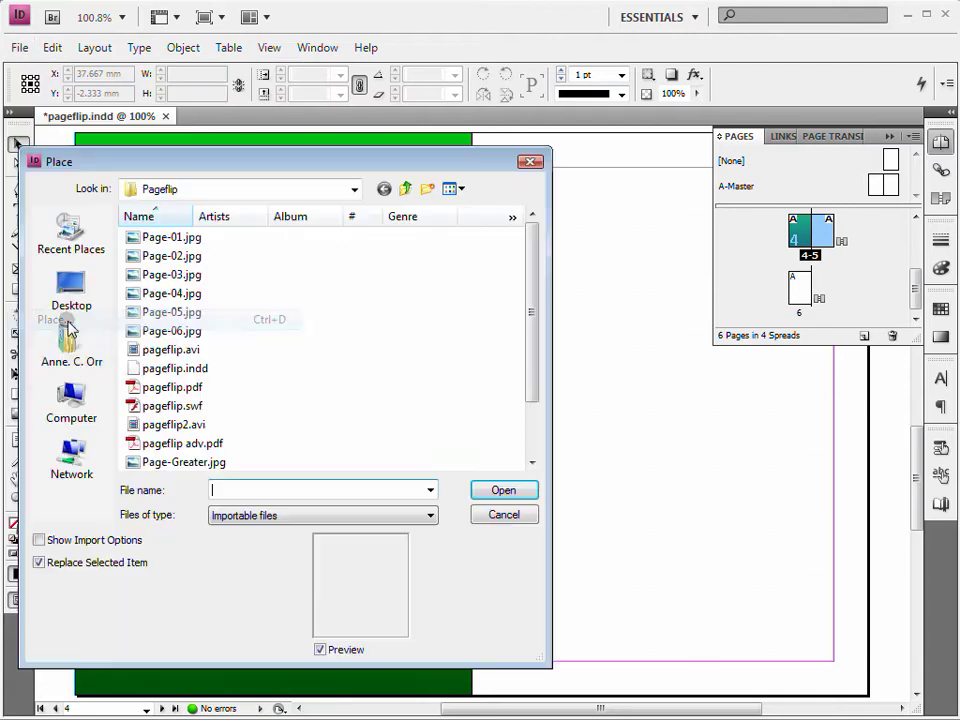
left_click(158, 312)
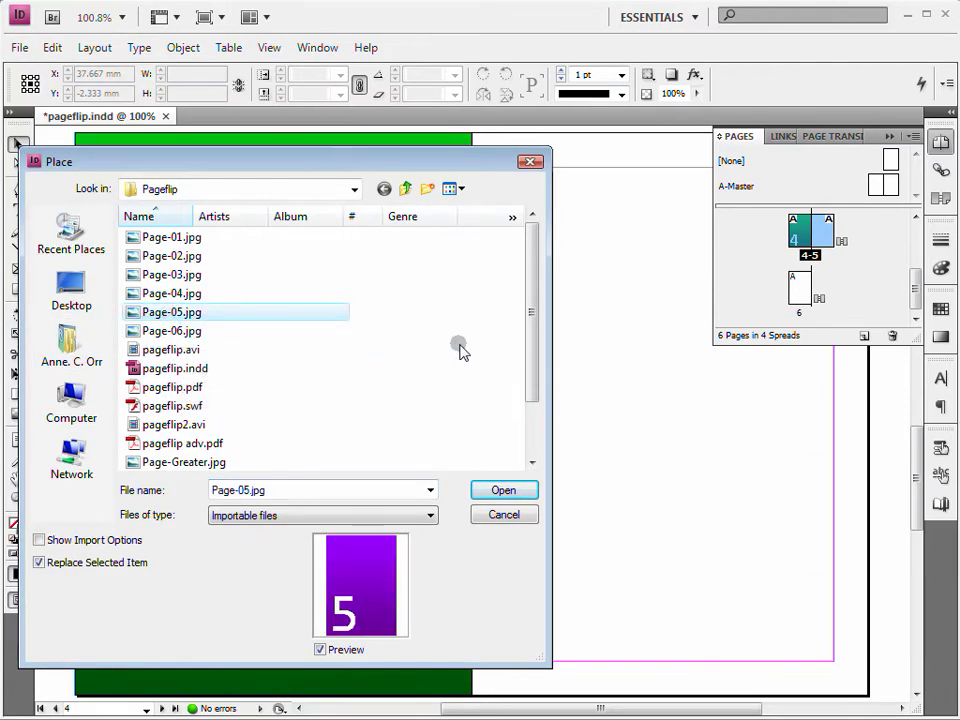
key("shift+Down")
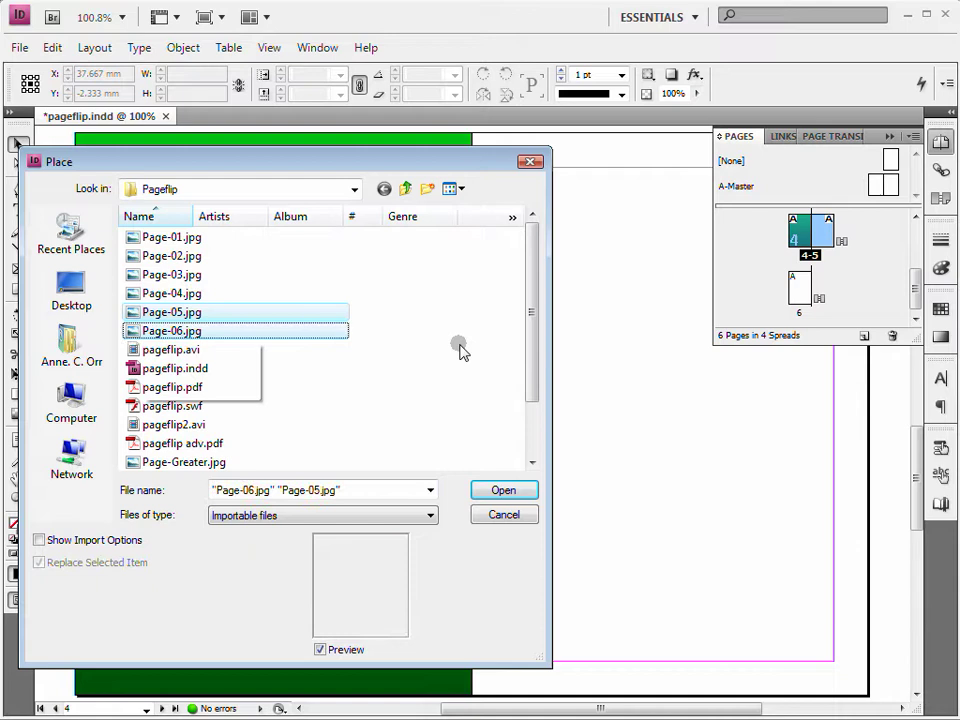
key("shift+Up")
key("shift+Up")
key("shift+Down")
key("shift+Down")
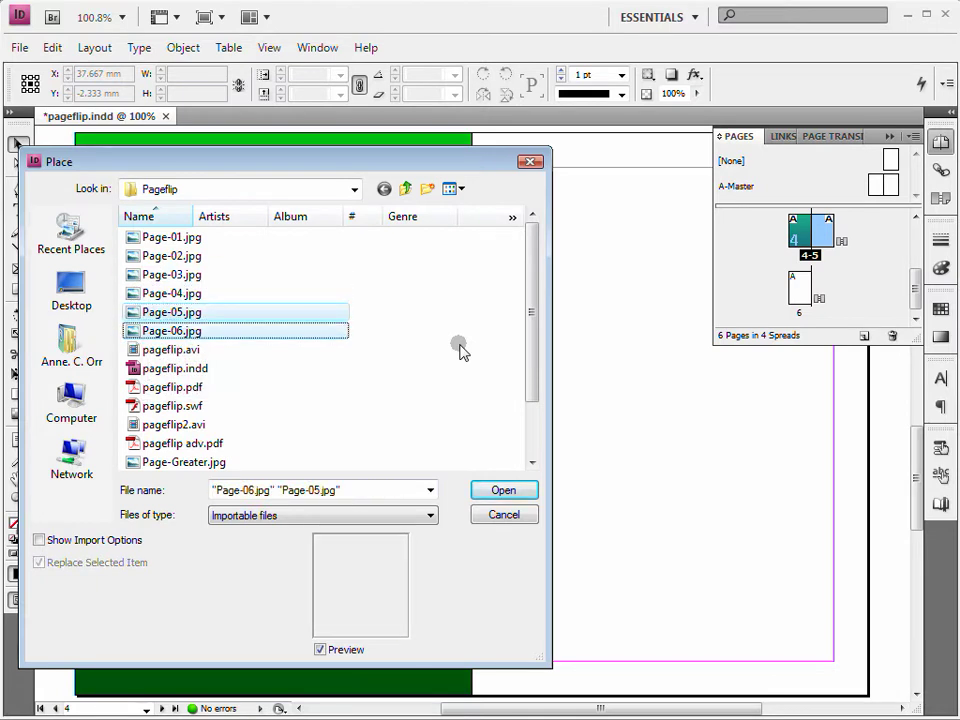
left_click(172, 256, "ctrl")
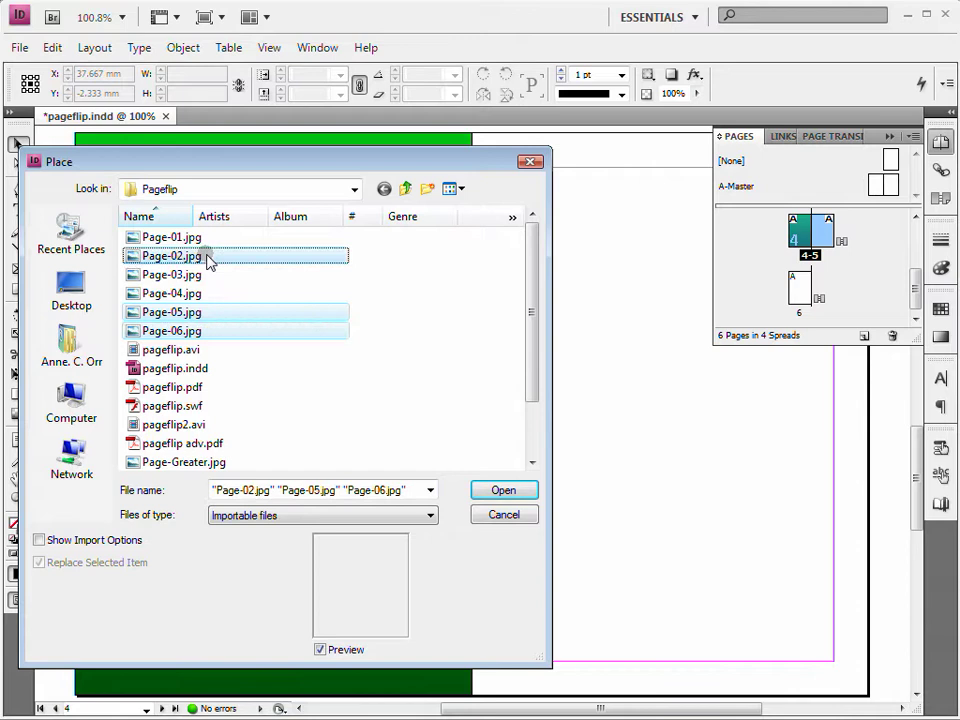
left_click(218, 261, "ctrl")
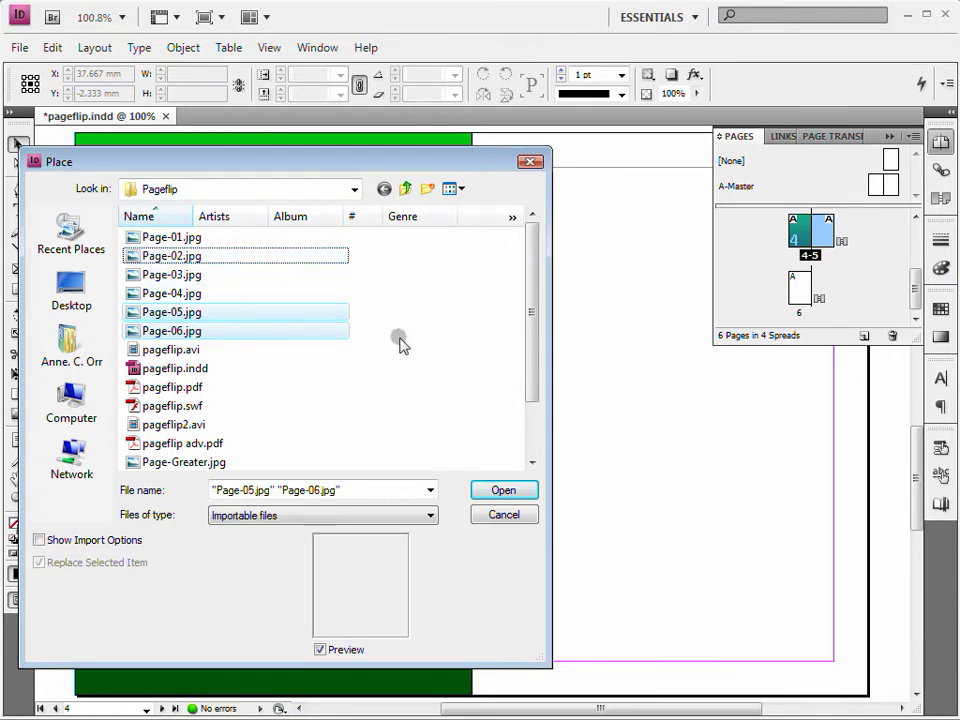
left_click(504, 491)
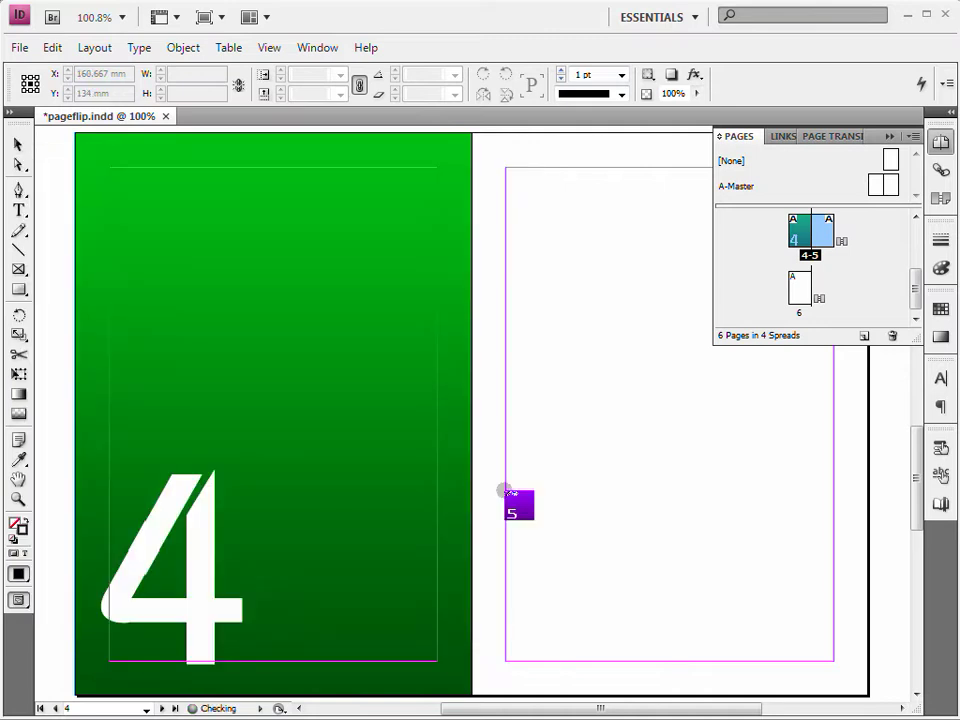
Place the purple image on page 5 and centre the Front Cover image on page 6.
left_click(478, 143)
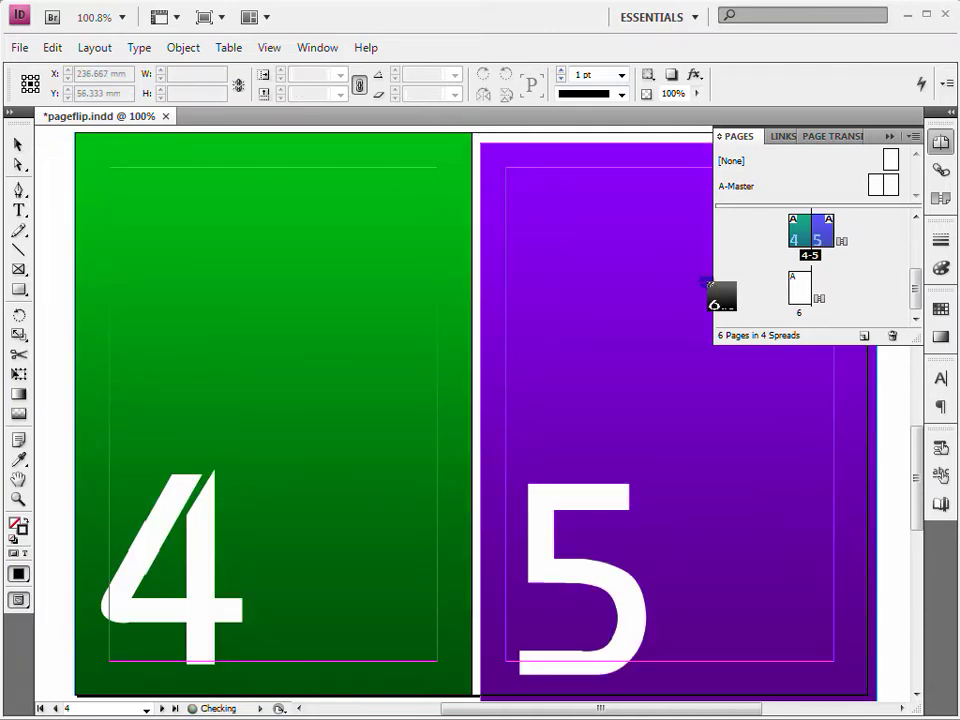
left_click(801, 291)
double_click(805, 292)
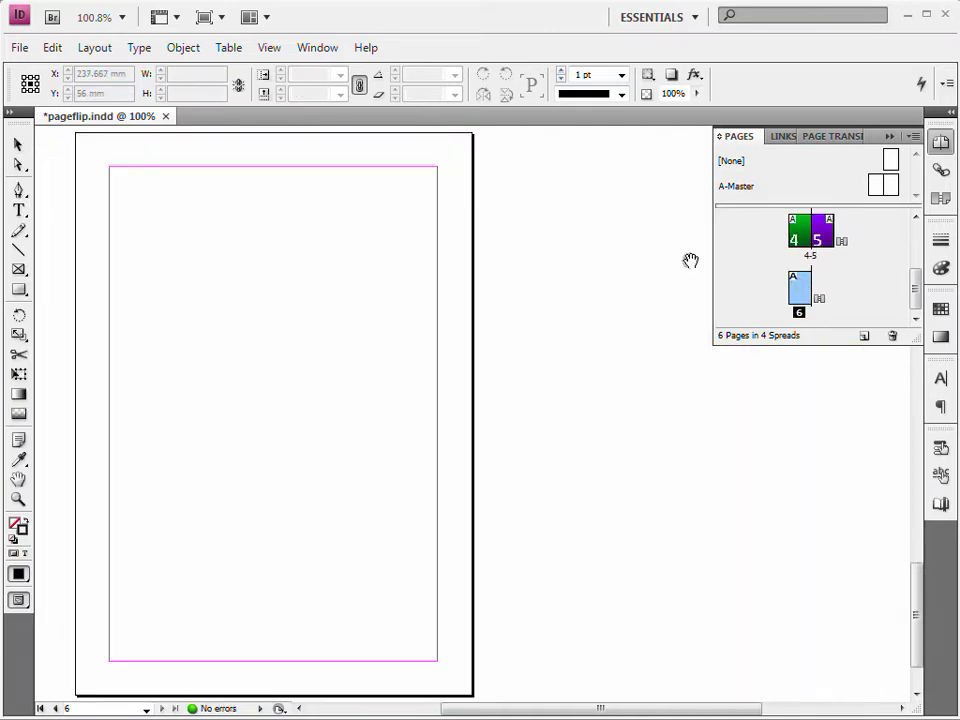
left_click(91, 153)
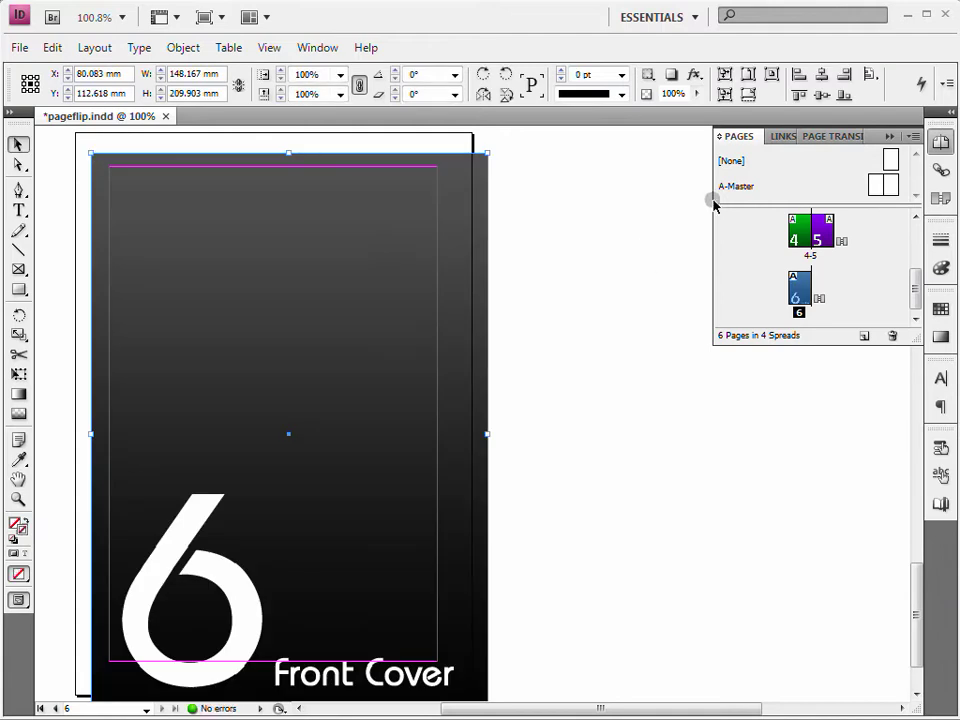
left_click(820, 75)
left_click(820, 95)
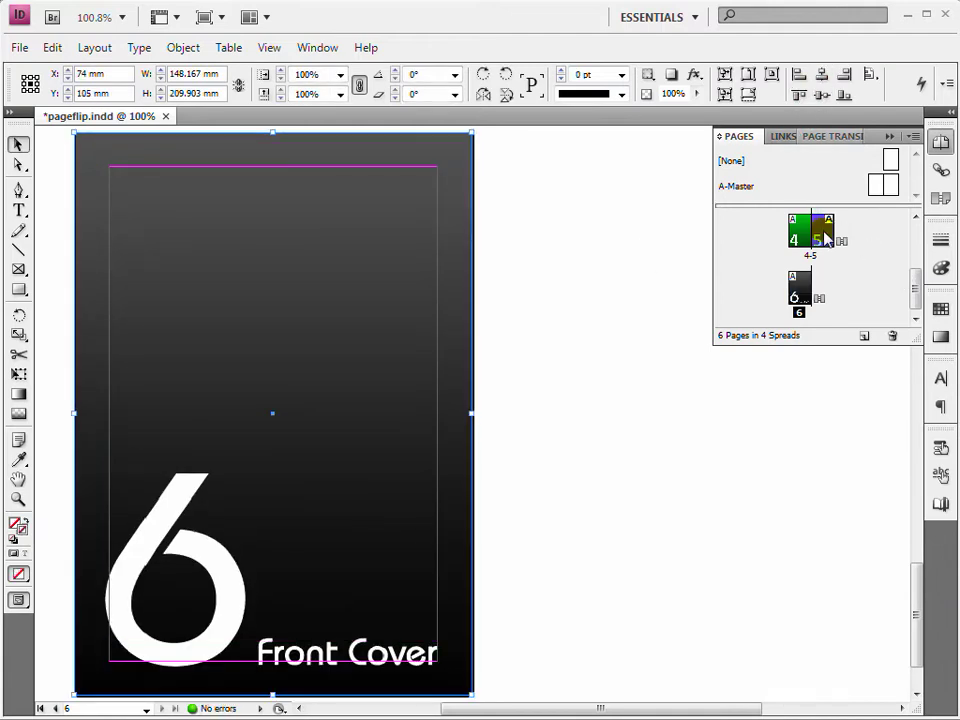
Centre the purple background image horizontally and vertically on page 5.
double_click(817, 232)
left_click(474, 272)
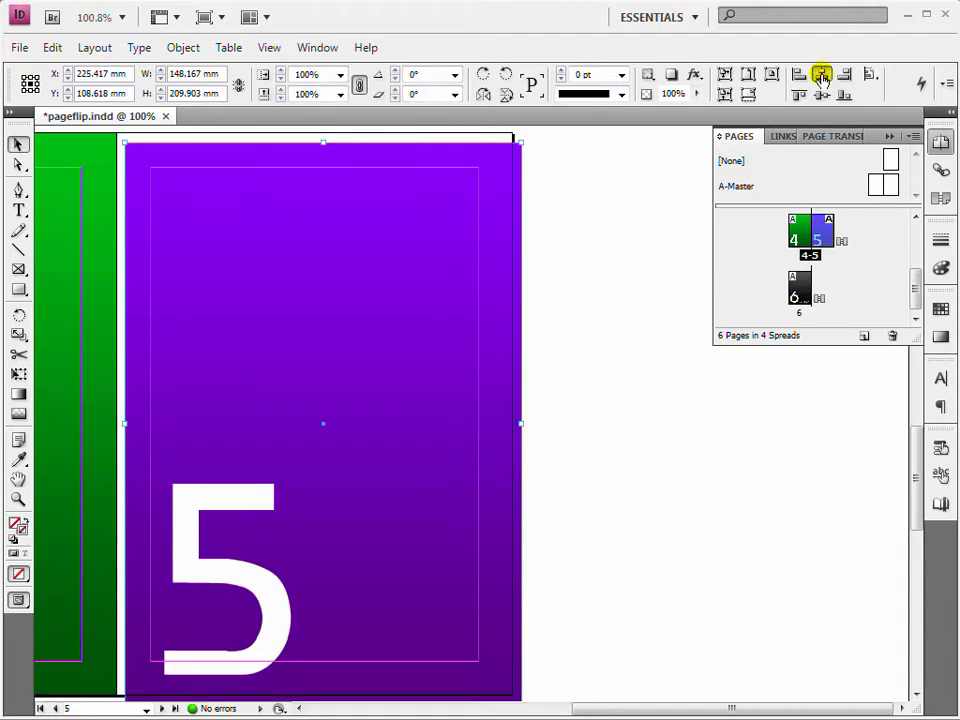
left_click(820, 75)
left_click(820, 95)
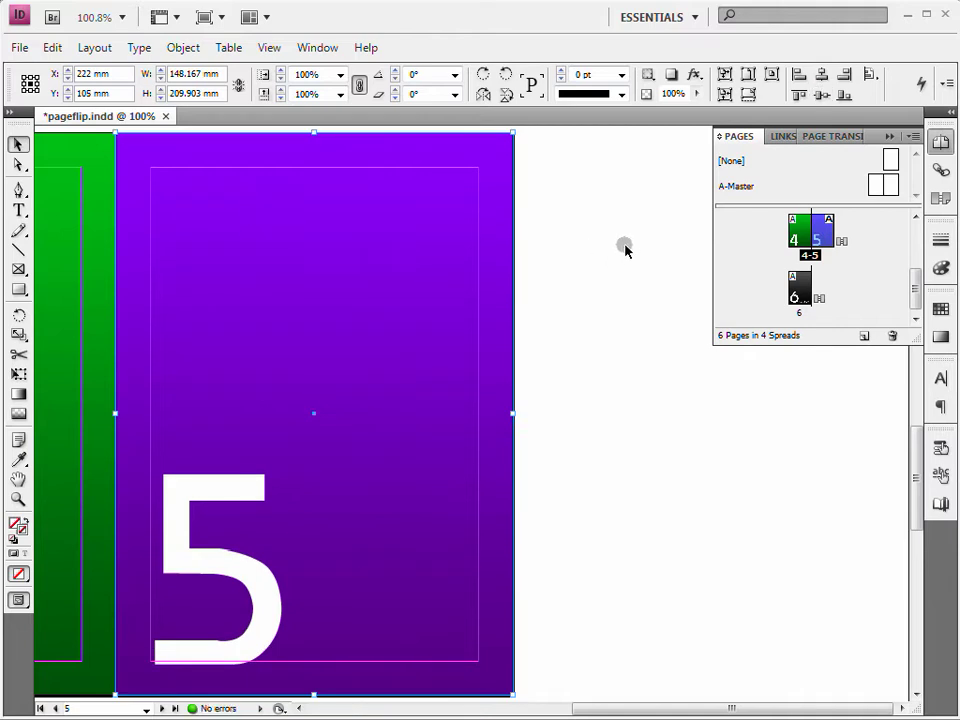
Draw a text frame at page 2's top-left and paste in the Contents, Page 4, Page 5, Page 6 list.
left_click_drag(917, 296, 918, 262)
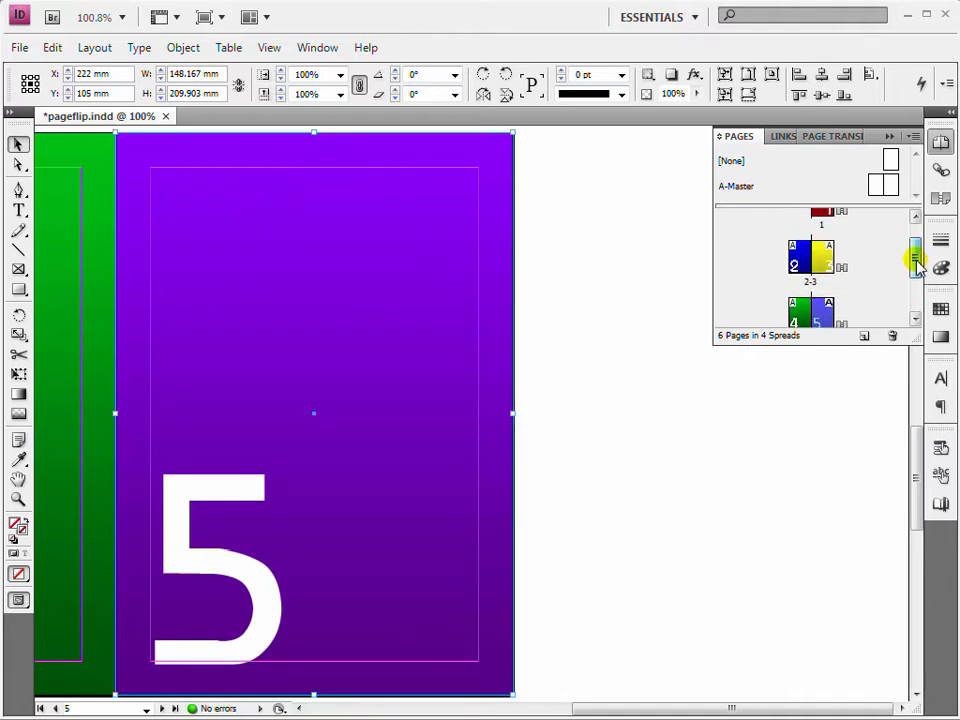
double_click(806, 262)
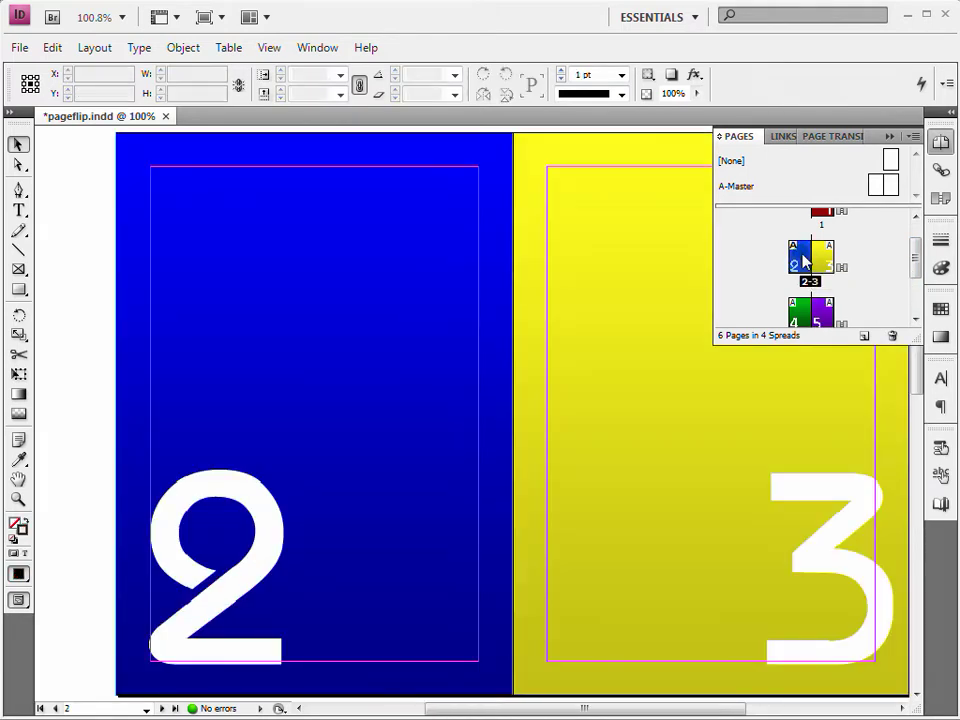
left_click(19, 210)
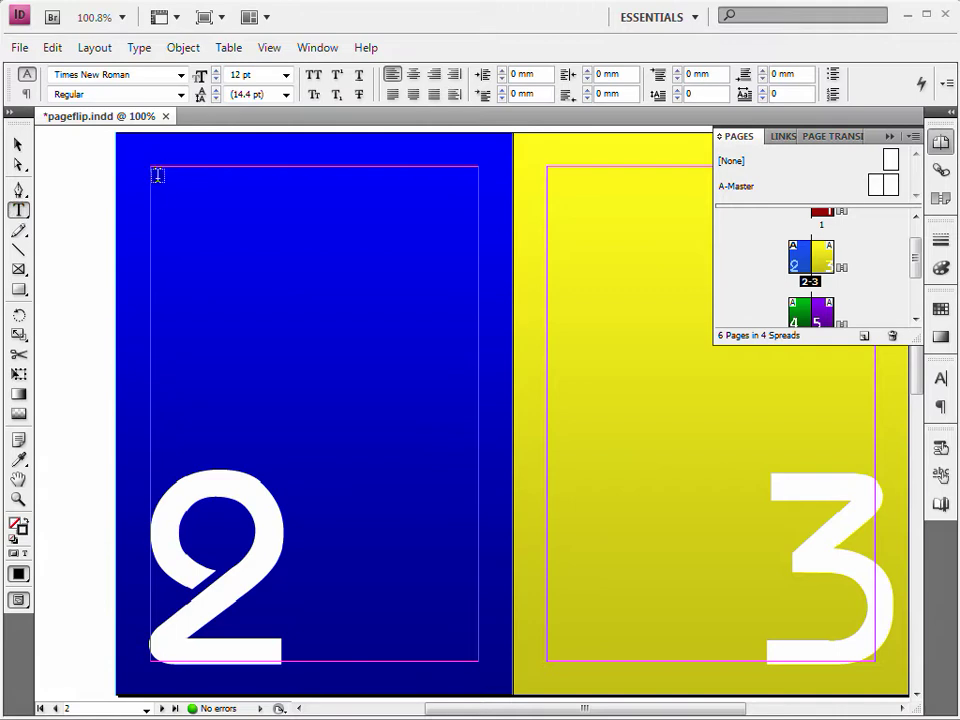
left_click_drag(157, 177, 384, 459)
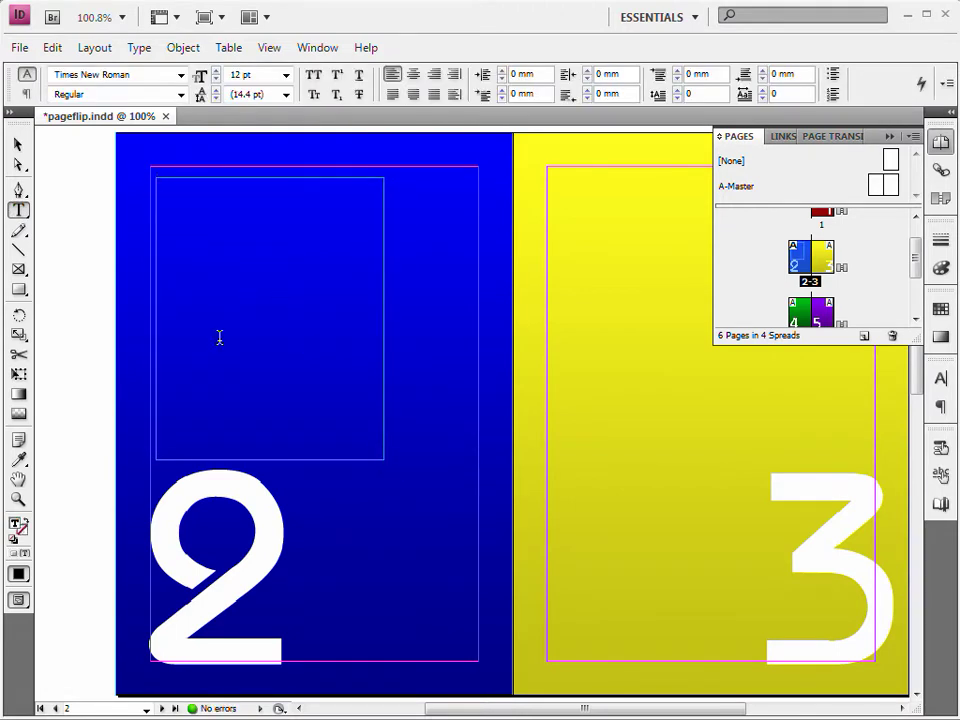
key("ctrl+v")
left_click(17, 145)
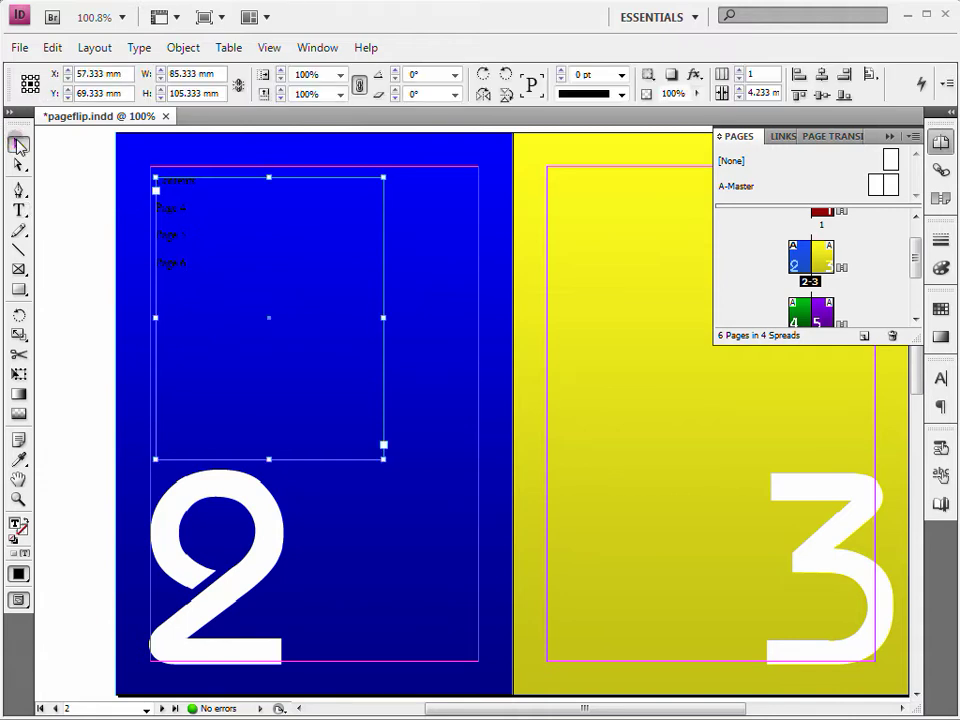
Set the contents list text to 30 pt Bauhaus.
left_click(19, 211)
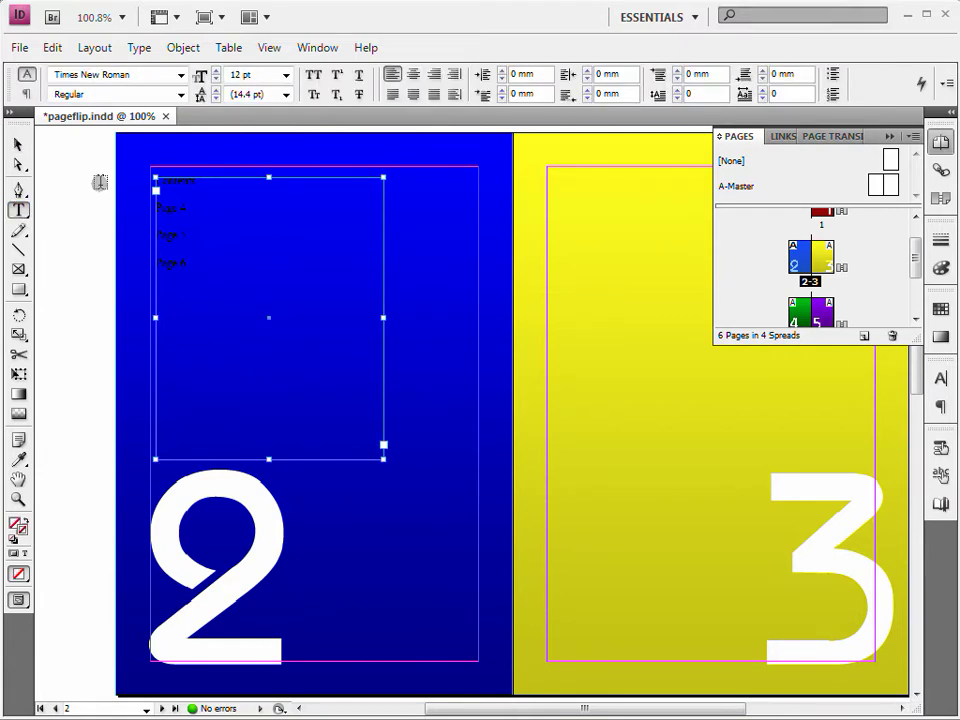
left_click(286, 75)
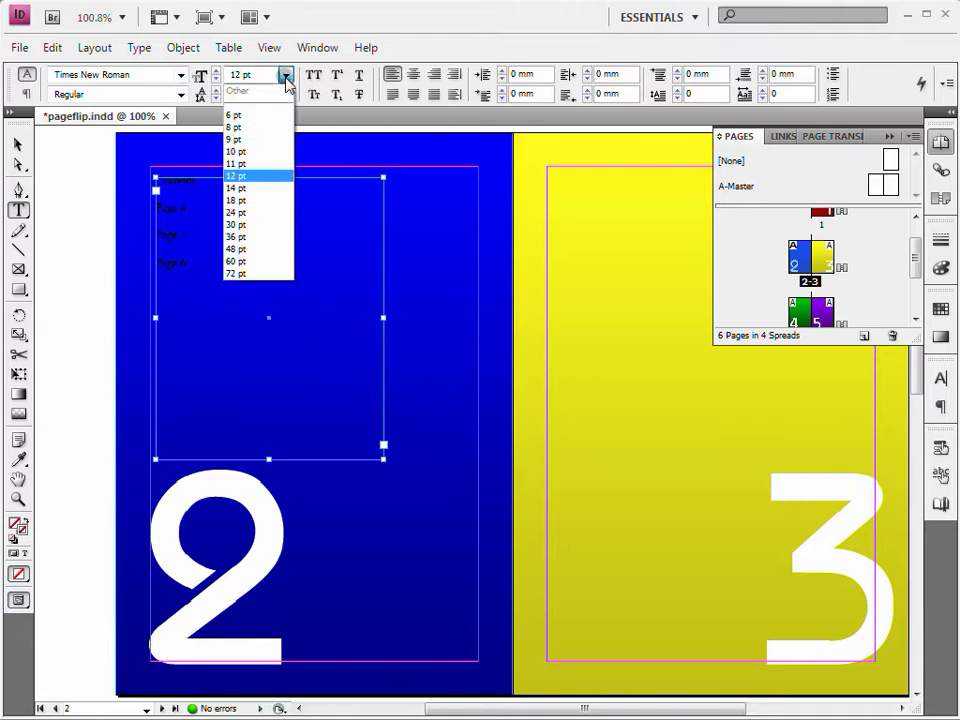
left_click(272, 224)
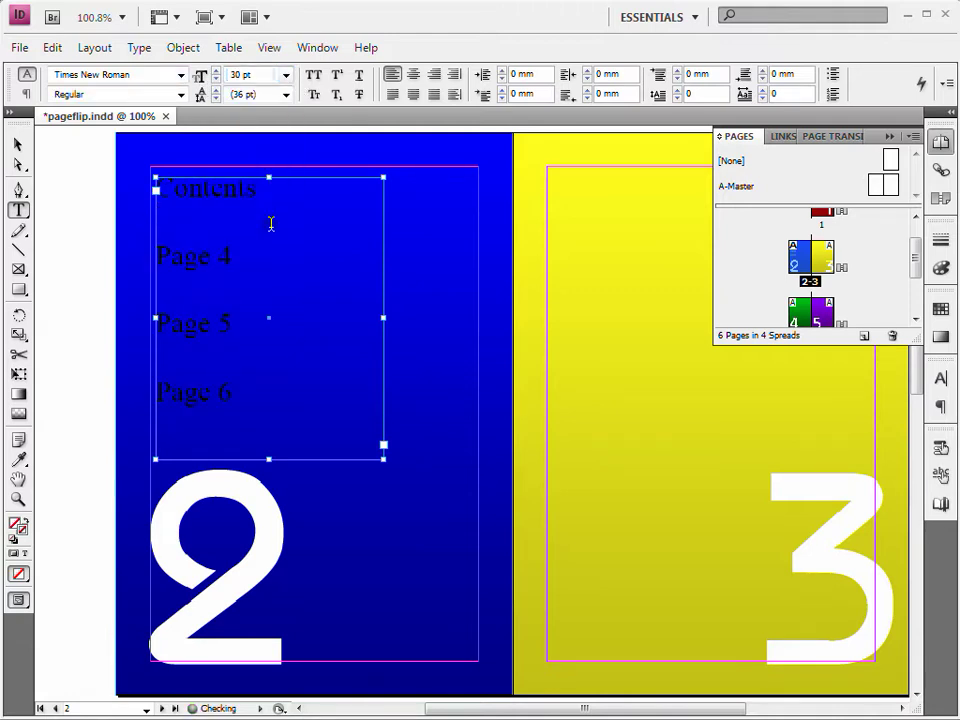
left_click(181, 75)
left_click_drag(368, 435, 369, 103)
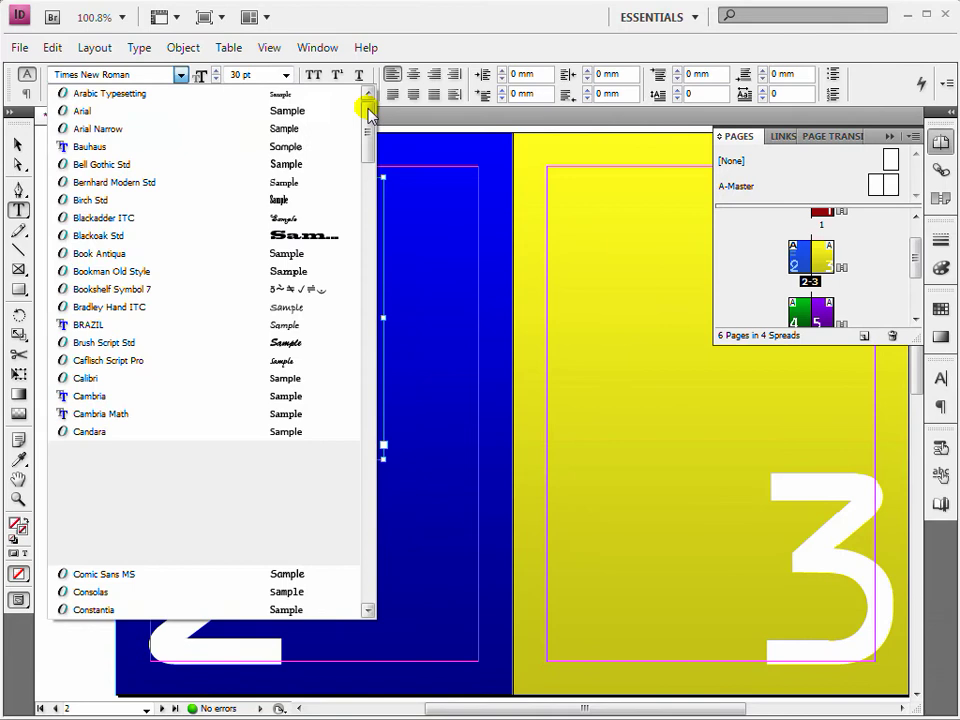
left_click(238, 148)
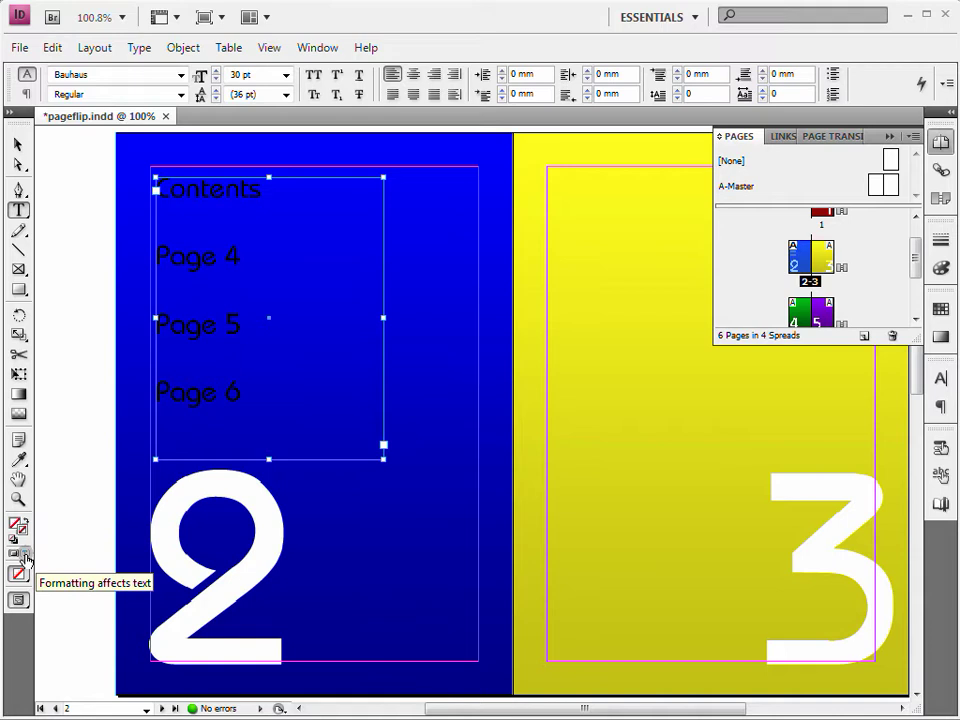
Colour the contents text white with the Paper swatch.
left_click(26, 556)
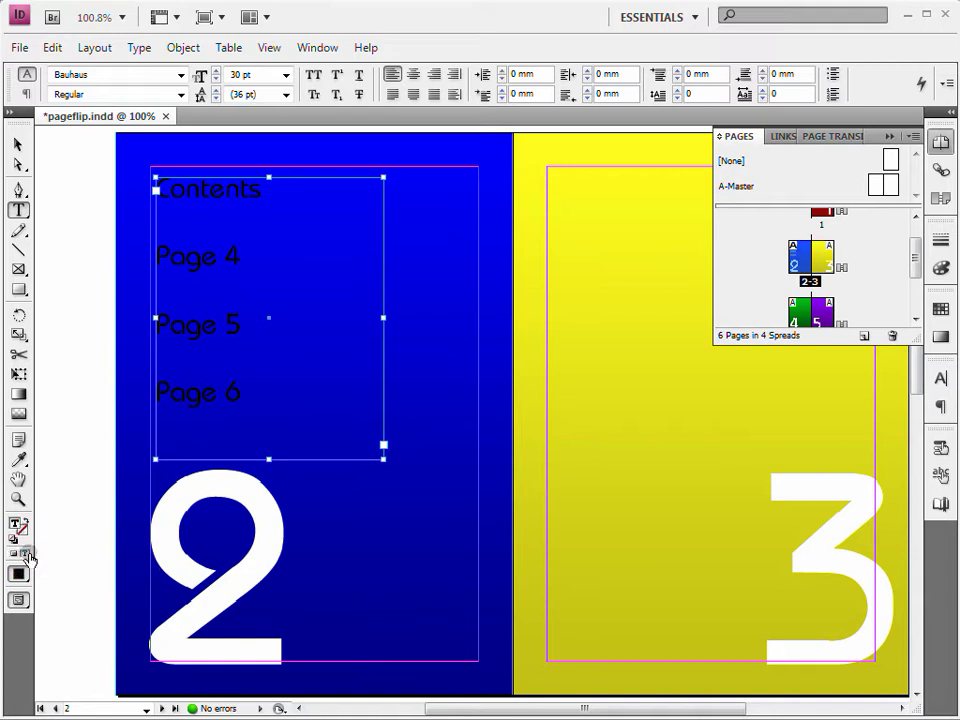
left_click(941, 311)
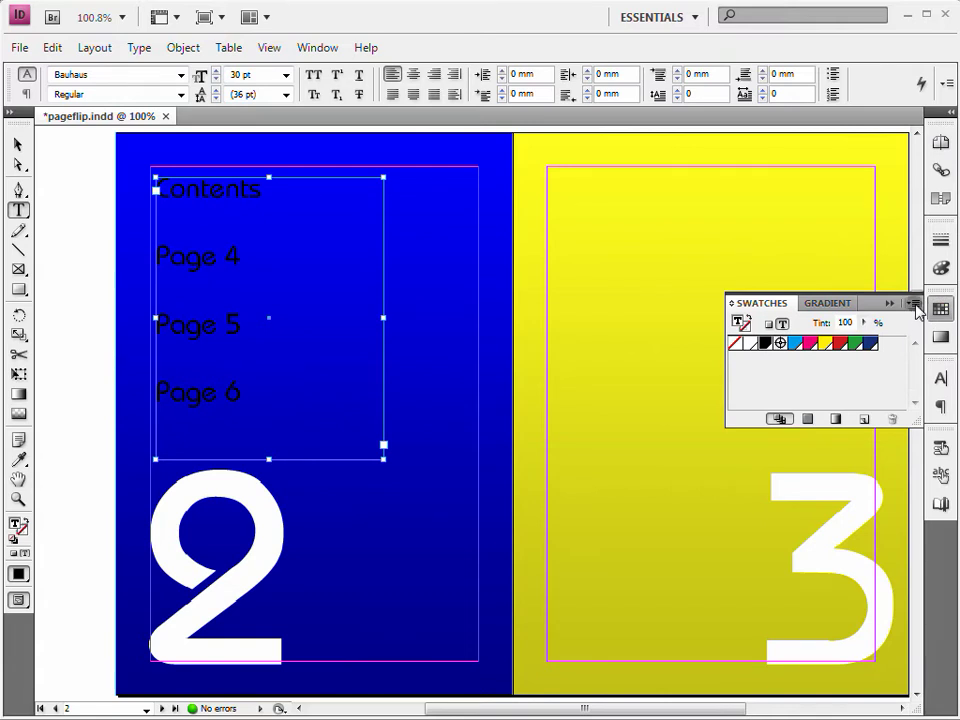
left_click(913, 303)
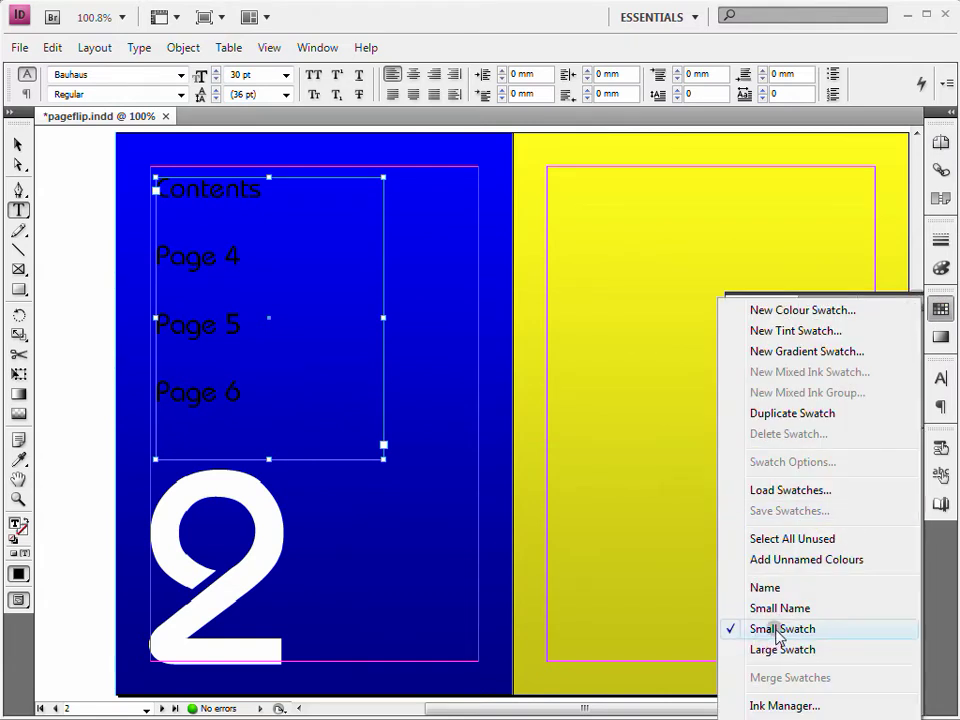
left_click(938, 310)
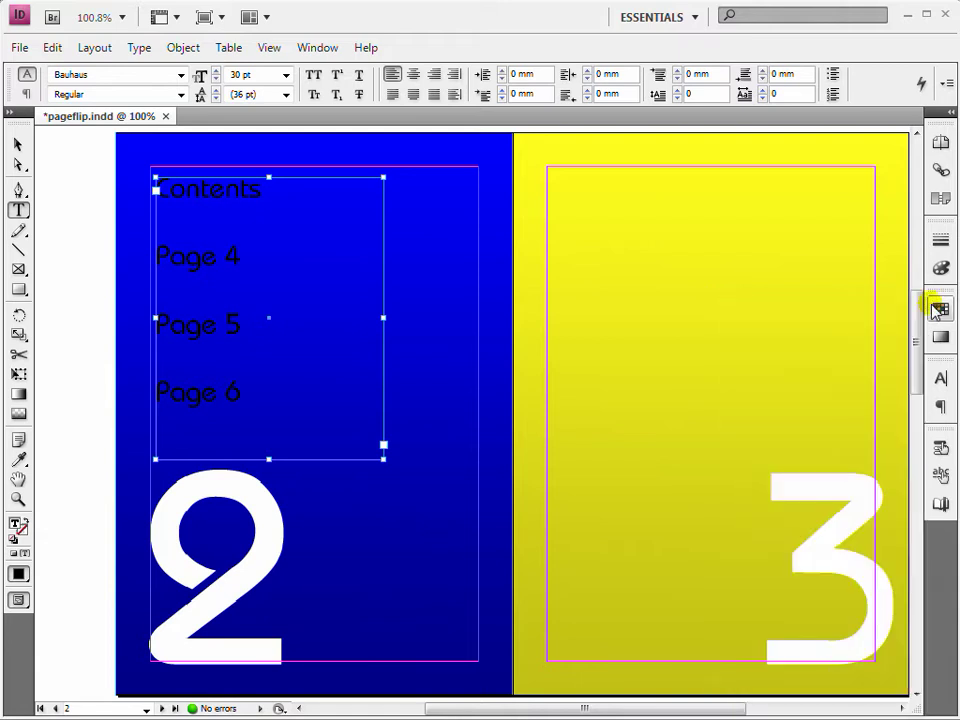
left_click(938, 310)
left_click(750, 345)
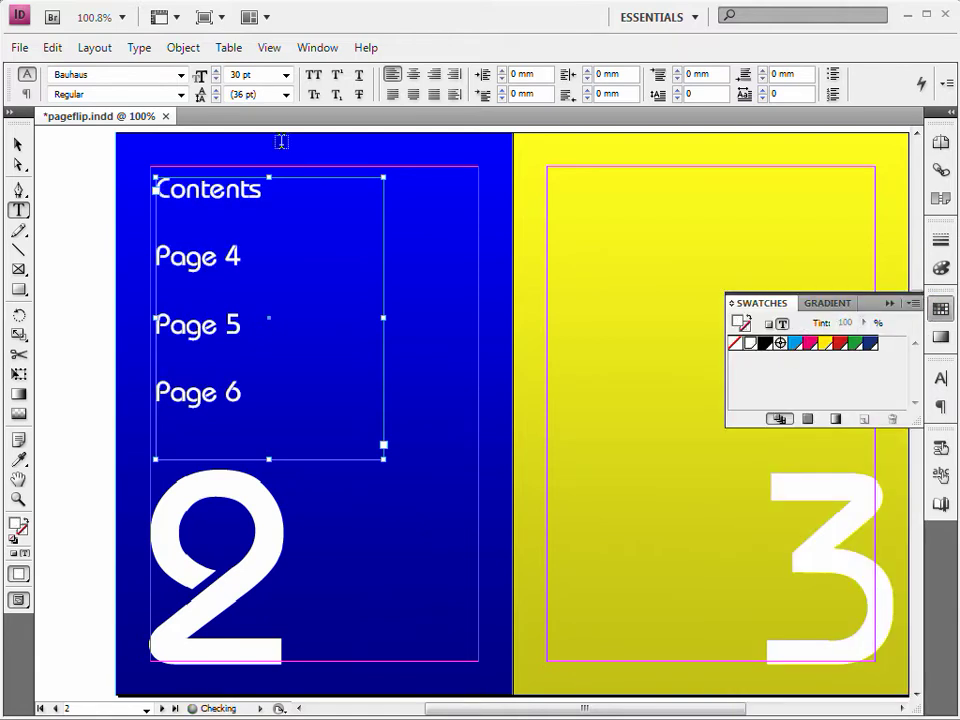
Move the contents frame onto page 2's top-left margin corner and set Contents in All Caps.
left_click(18, 145)
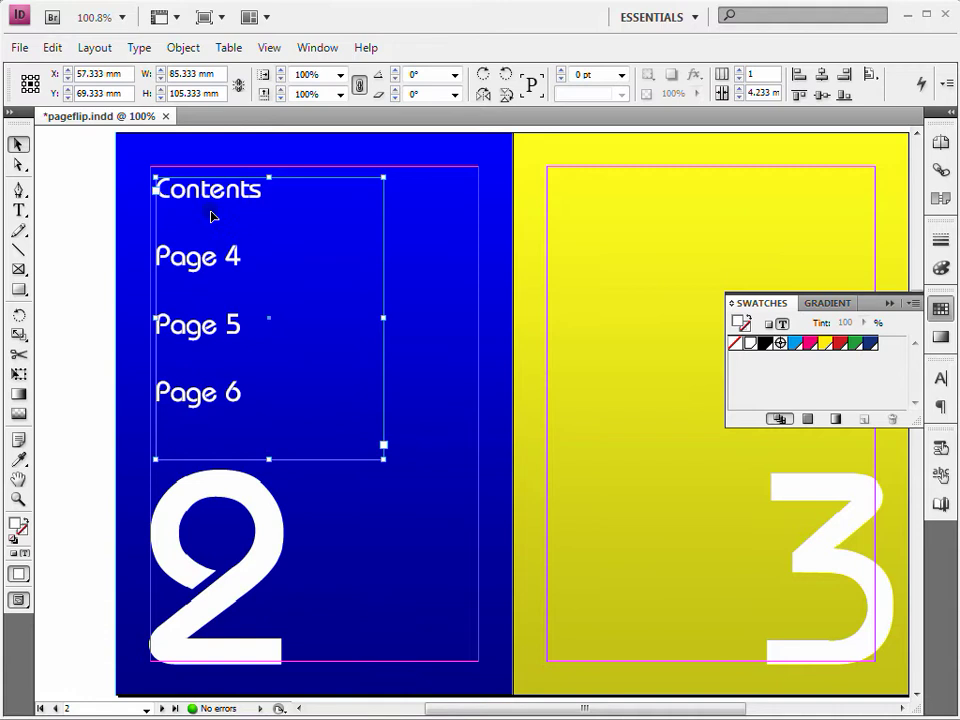
left_click_drag(228, 196, 223, 185)
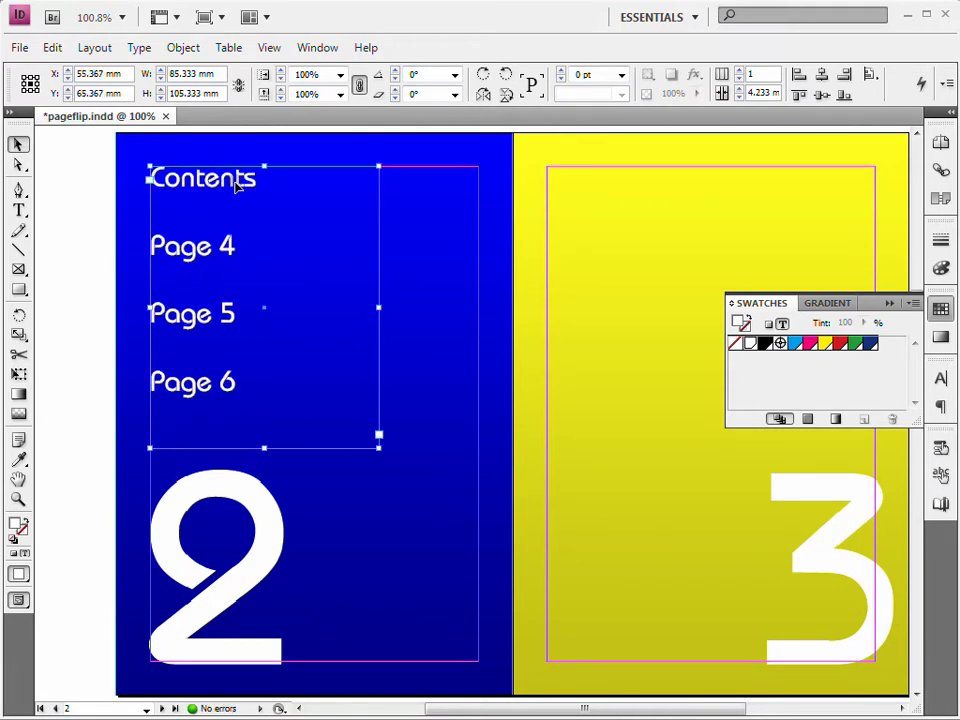
left_click(18, 210)
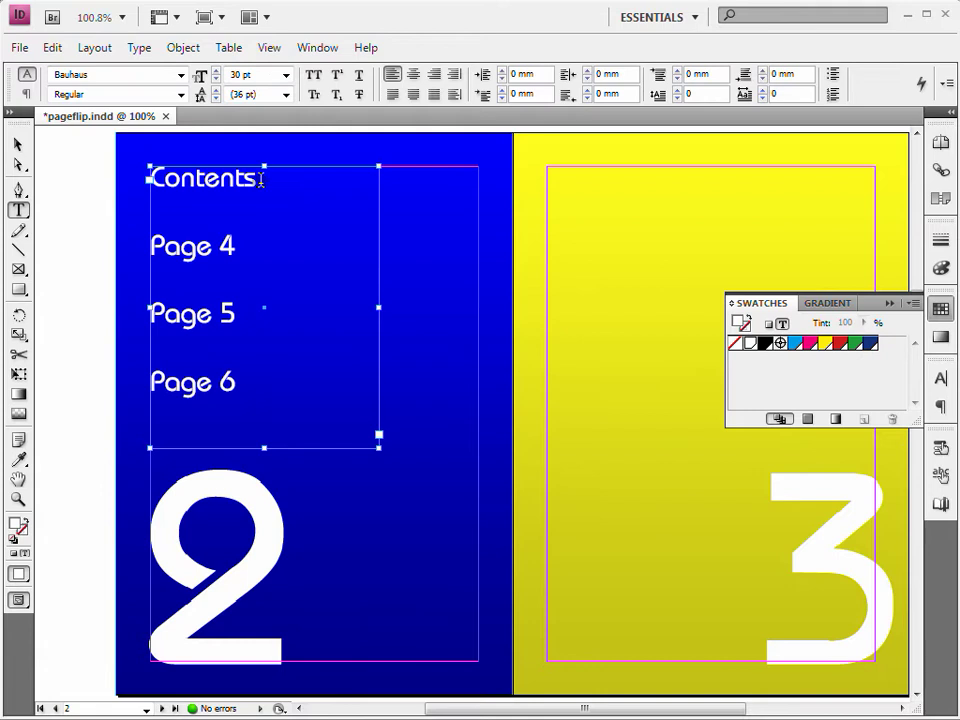
left_click_drag(260, 179, 154, 178)
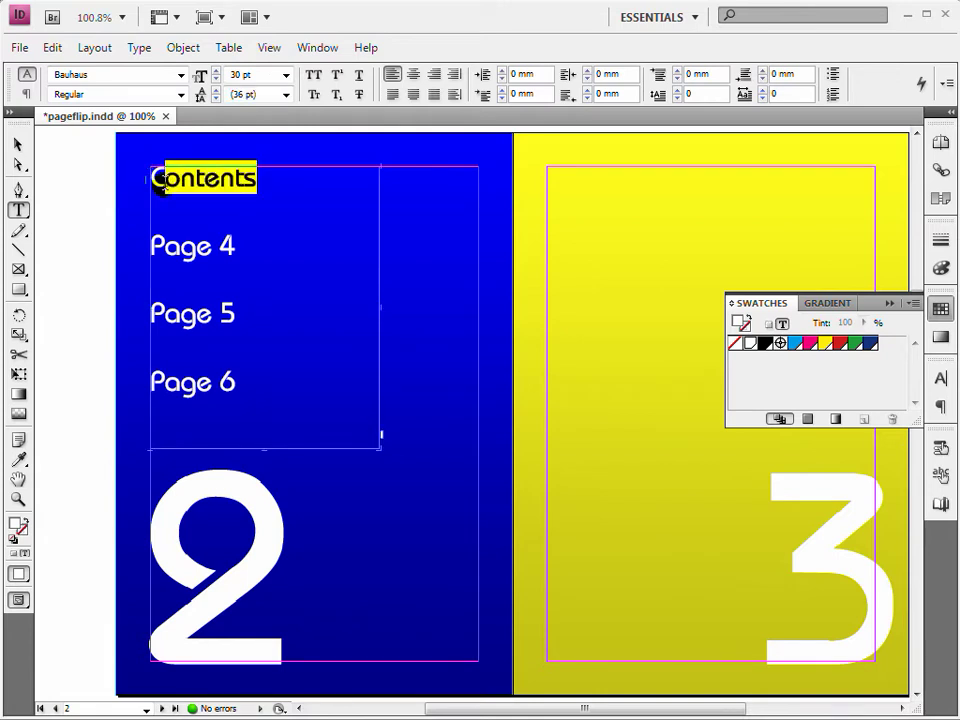
left_click(313, 95)
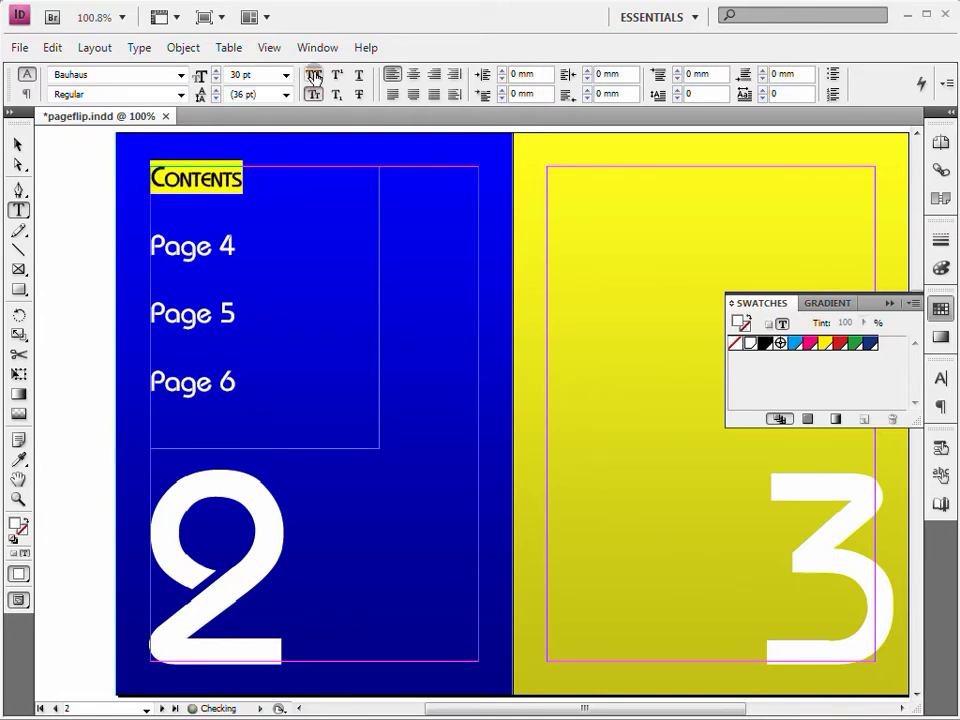
left_click(313, 75)
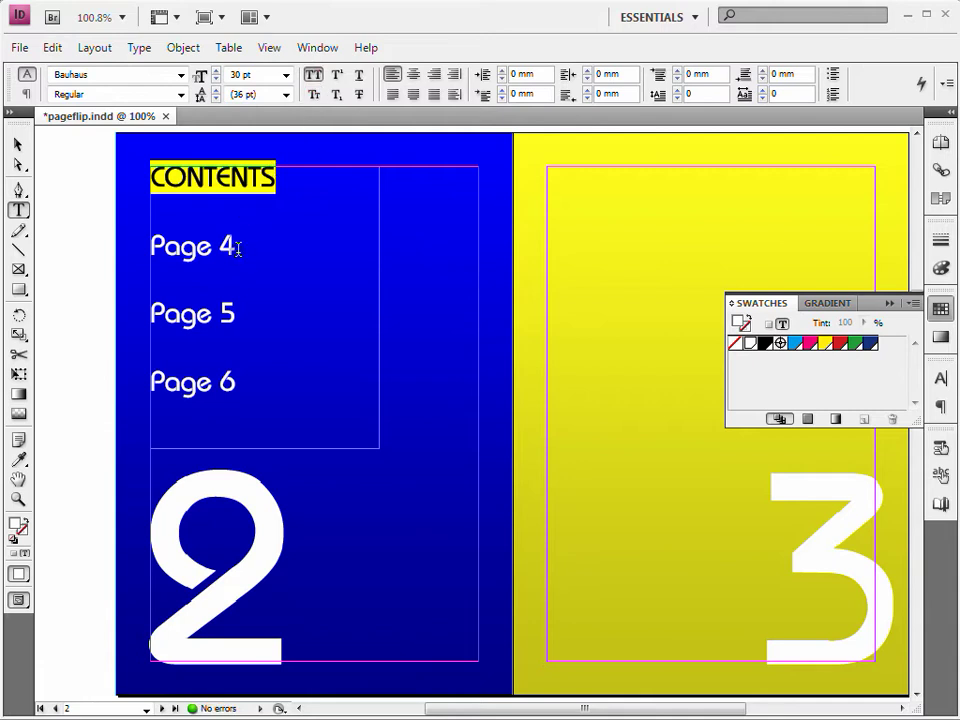
Hyperlink the Page 4 entry to page 4, shown as an invisible rectangle.
left_click_drag(236, 248, 152, 248)
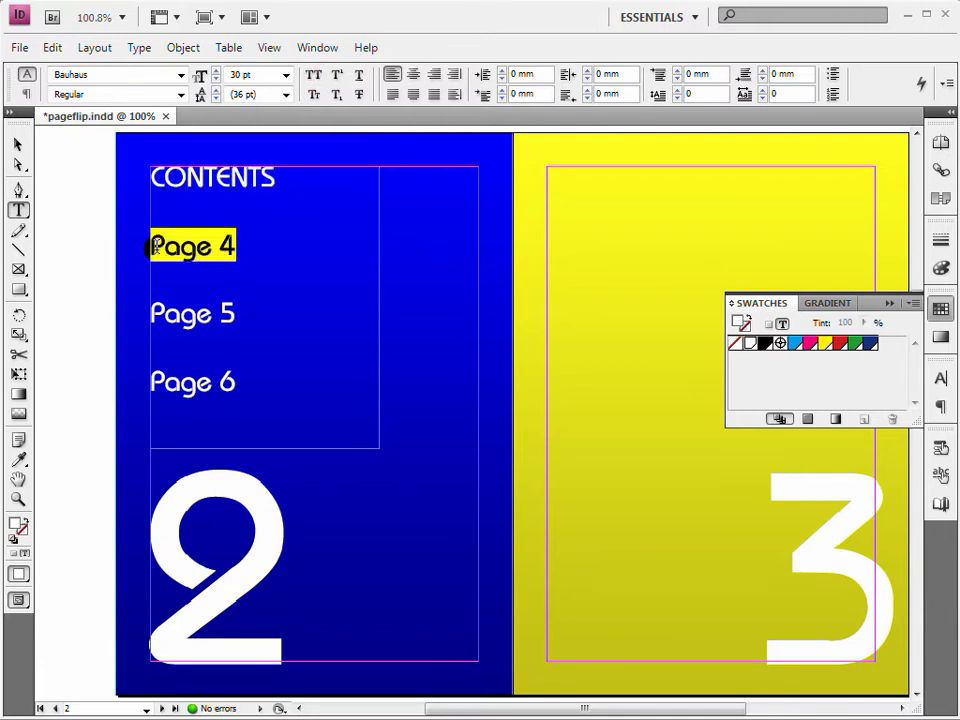
right_click(215, 242)
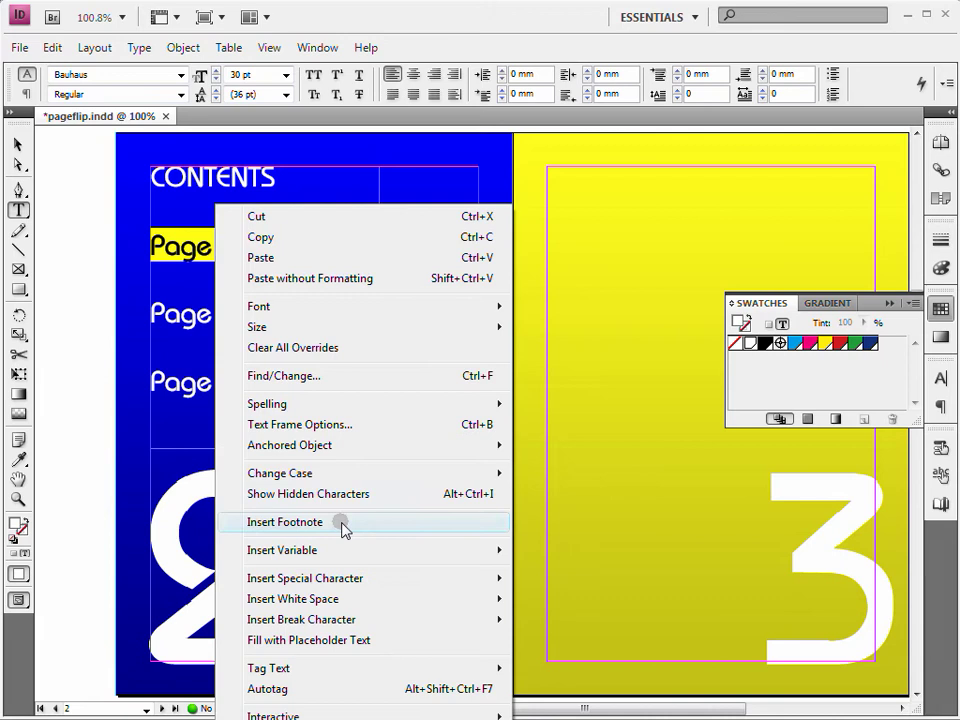
mouse_move(352, 712)
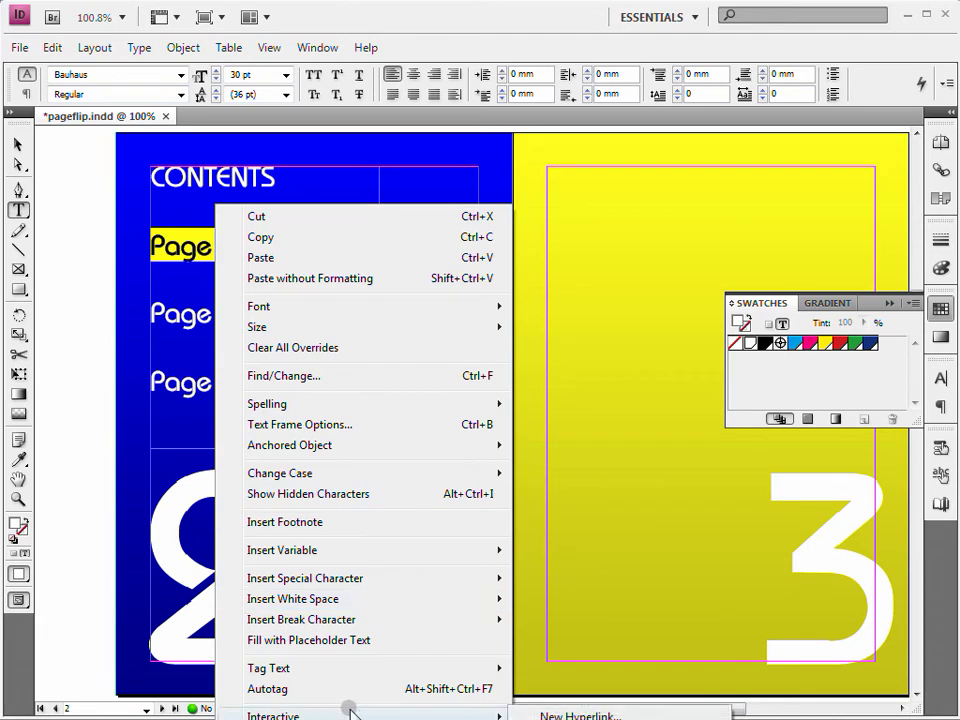
left_click(537, 714)
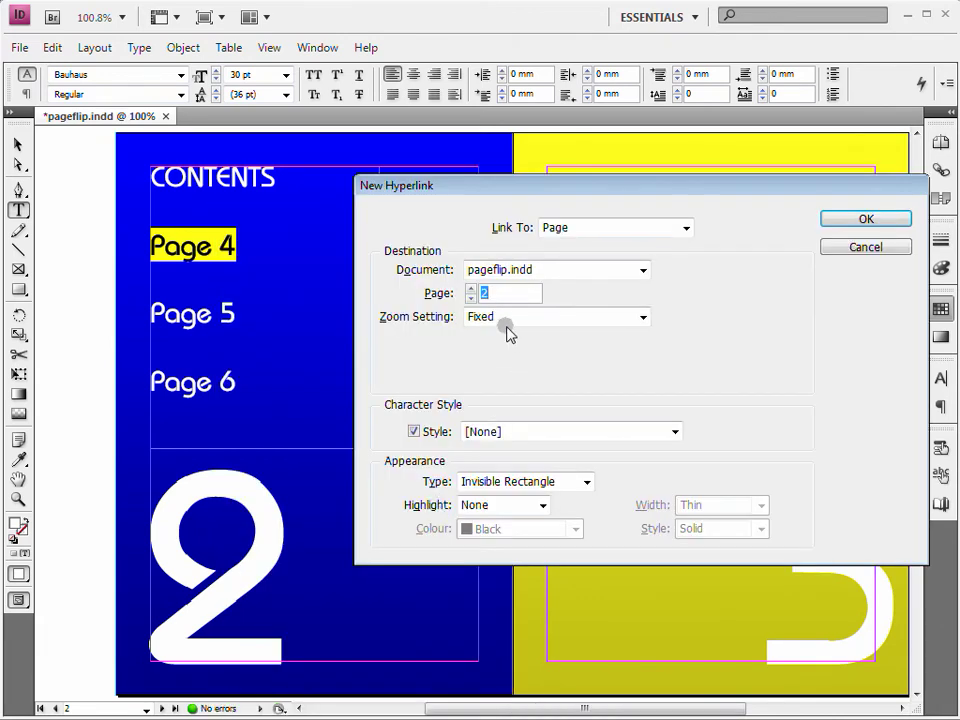
left_click(686, 228)
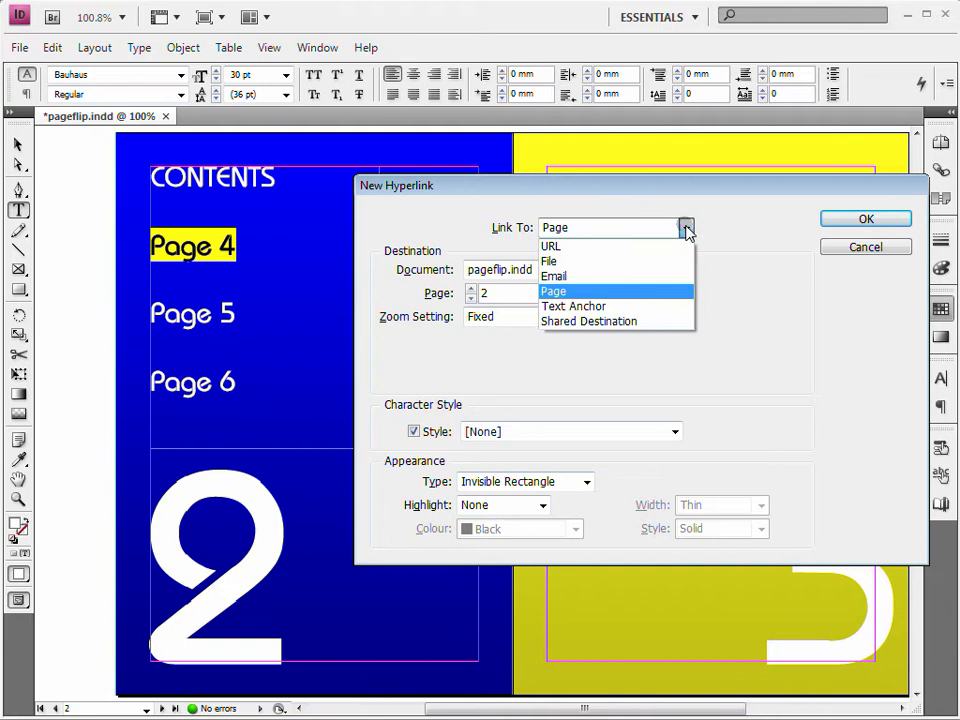
left_click(686, 228)
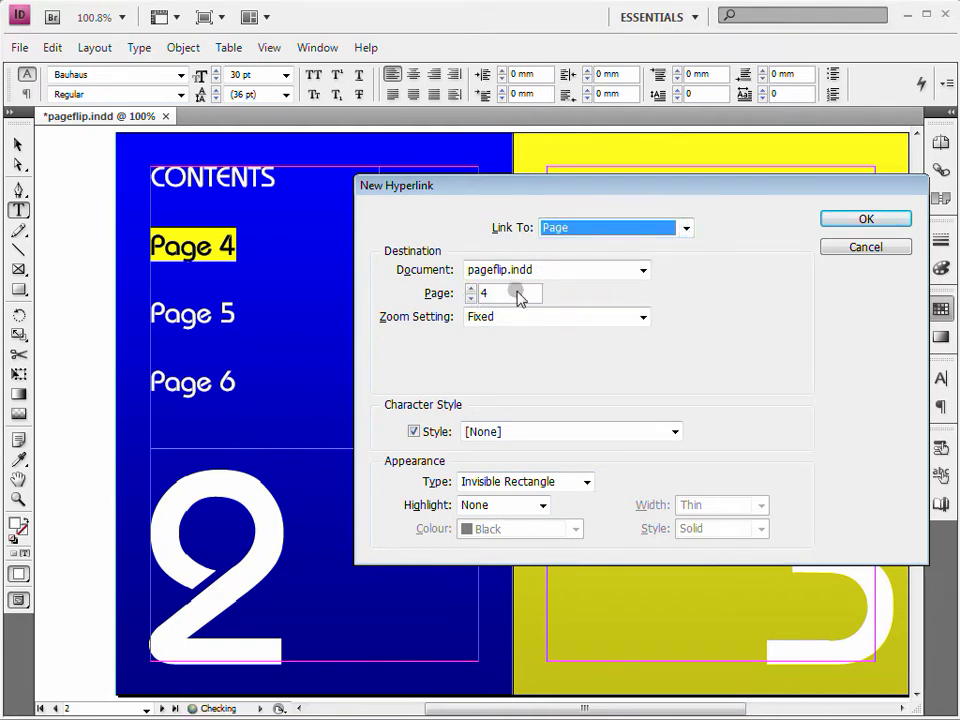
left_click(588, 484)
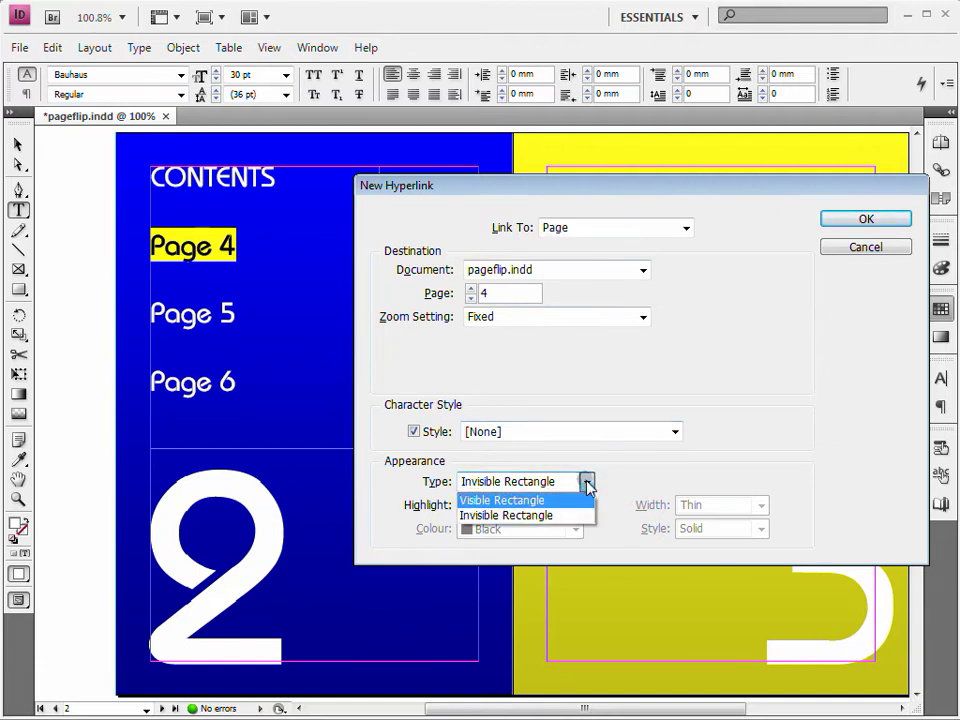
left_click(588, 485)
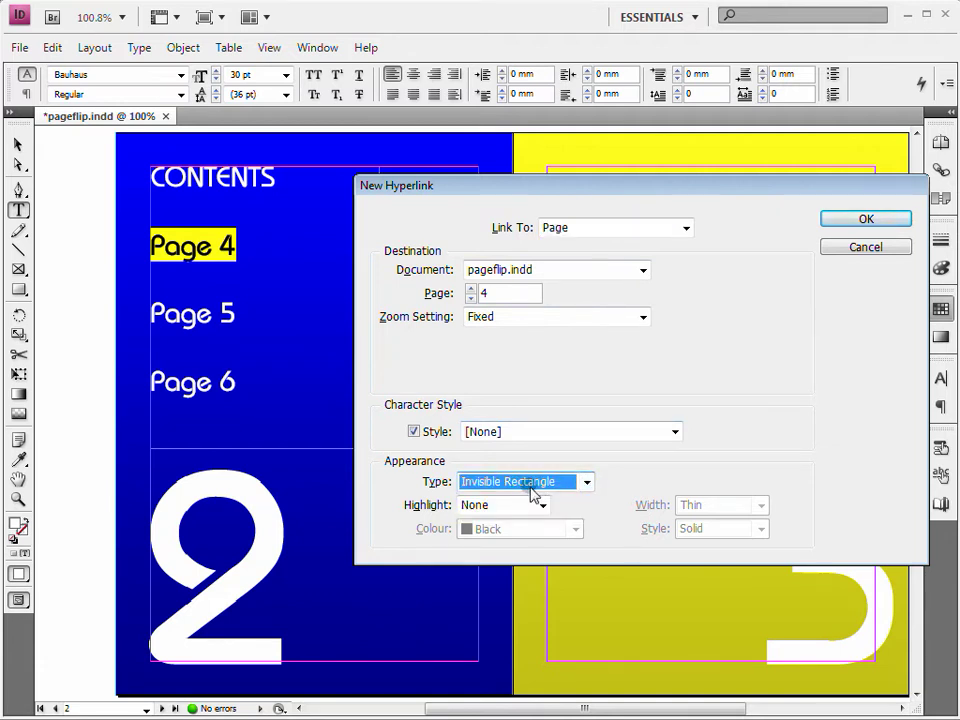
left_click(851, 220)
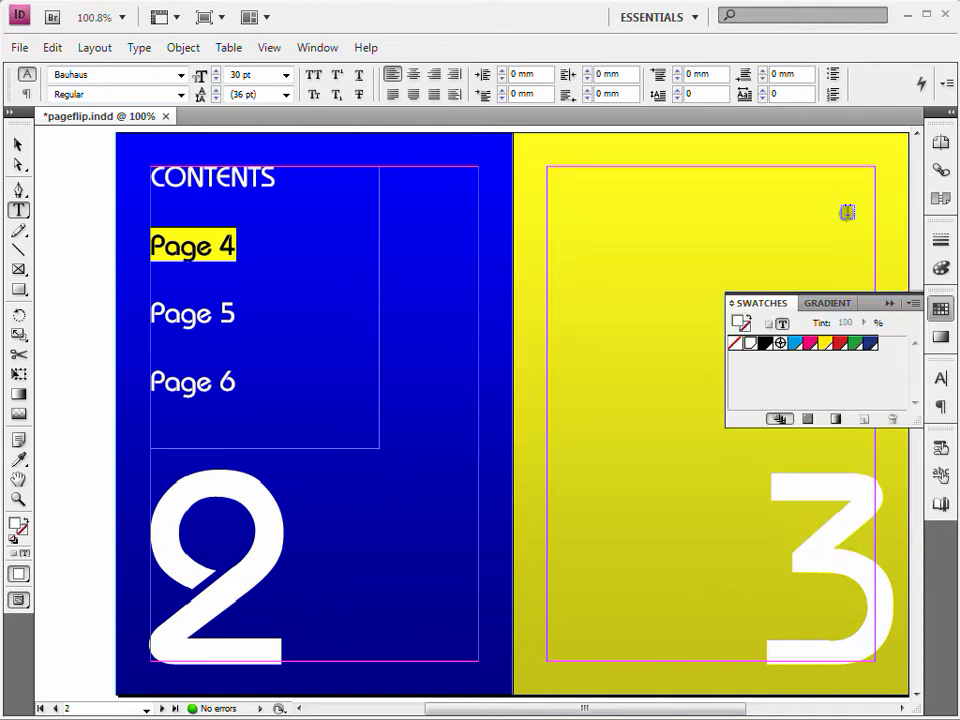
Make the Page 5 entry a hyperlink to page 5.
left_click_drag(236, 314, 150, 314)
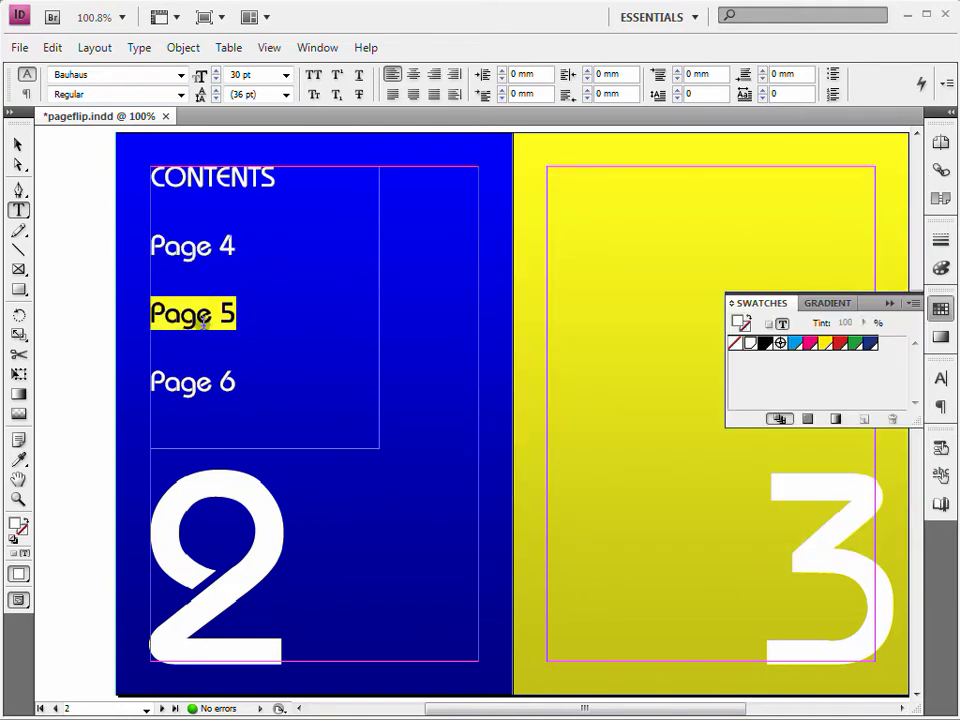
right_click(204, 315)
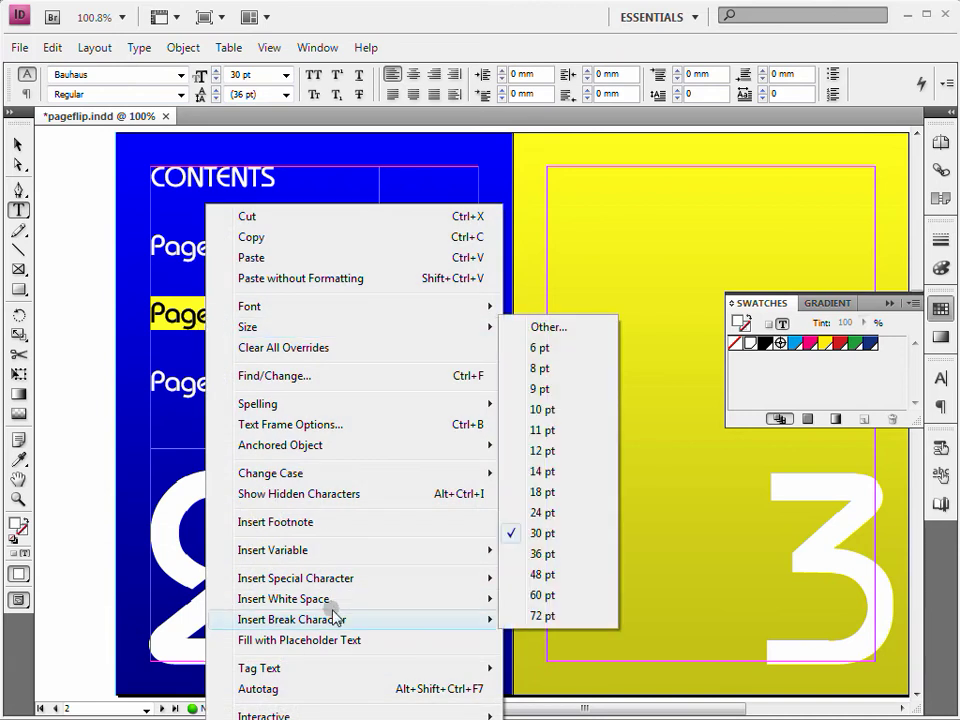
mouse_move(337, 714)
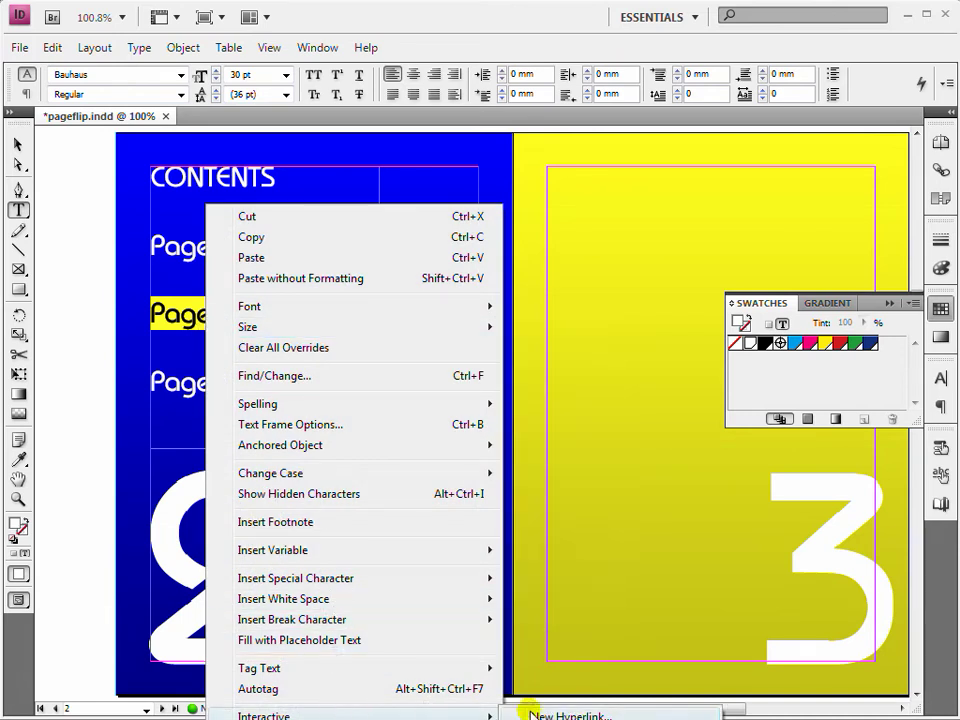
left_click(560, 716)
double_click(470, 288)
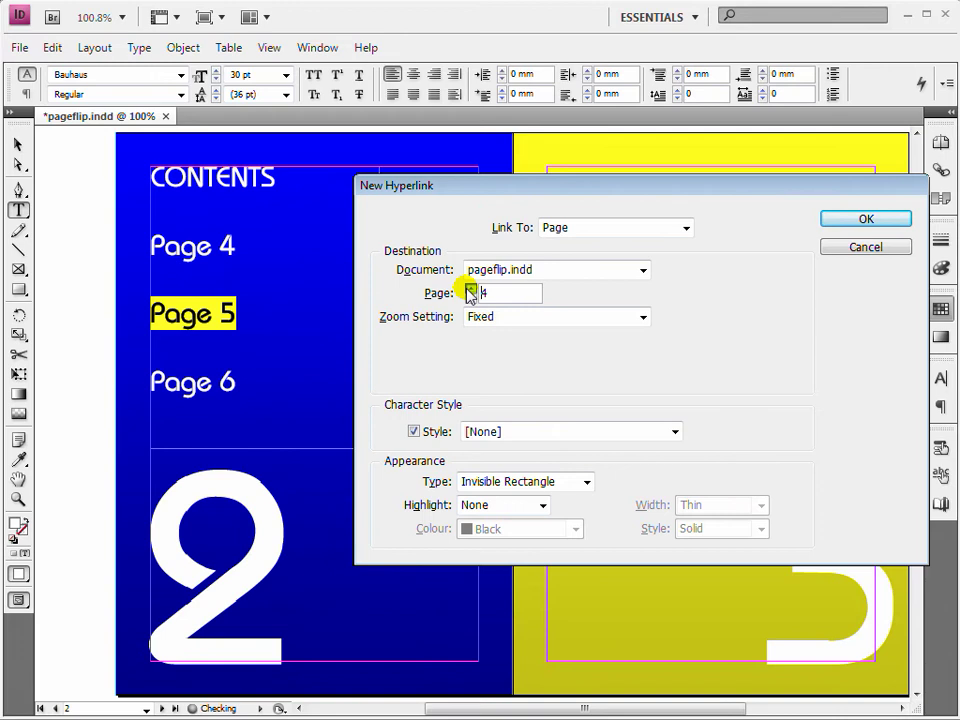
left_click(858, 221)
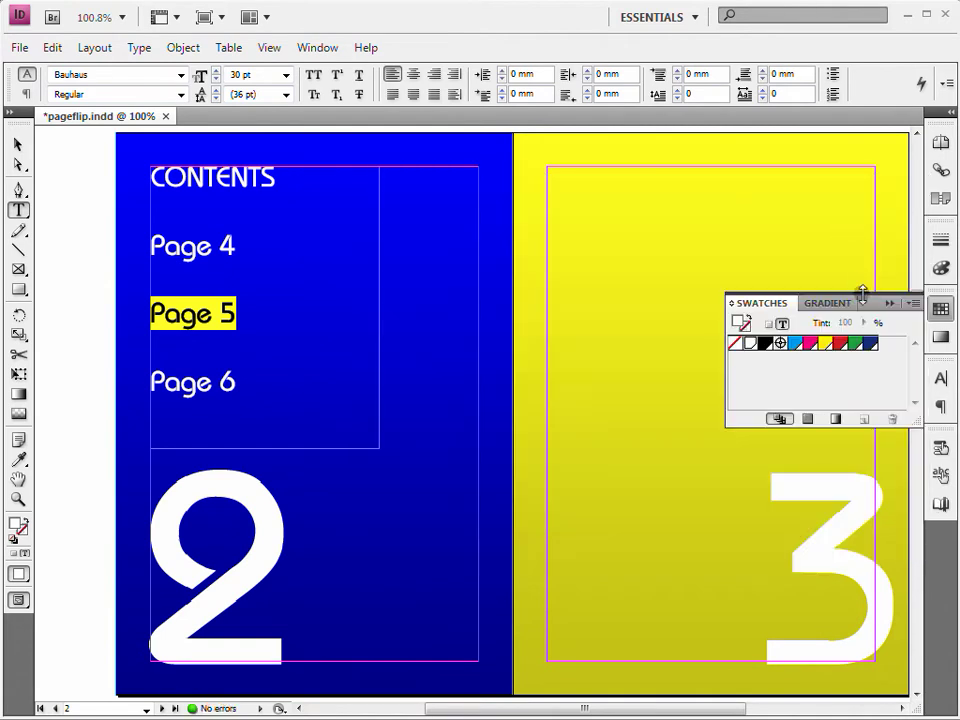
Make the Page 6 entry a hyperlink to page 6.
left_click(916, 315)
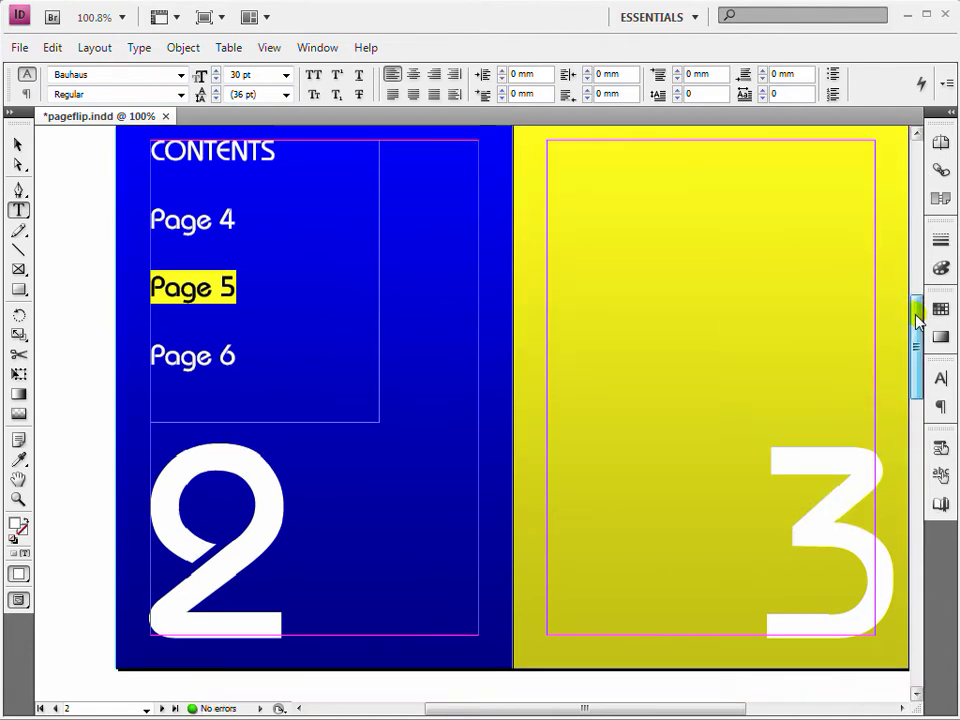
left_click_drag(918, 320, 917, 364)
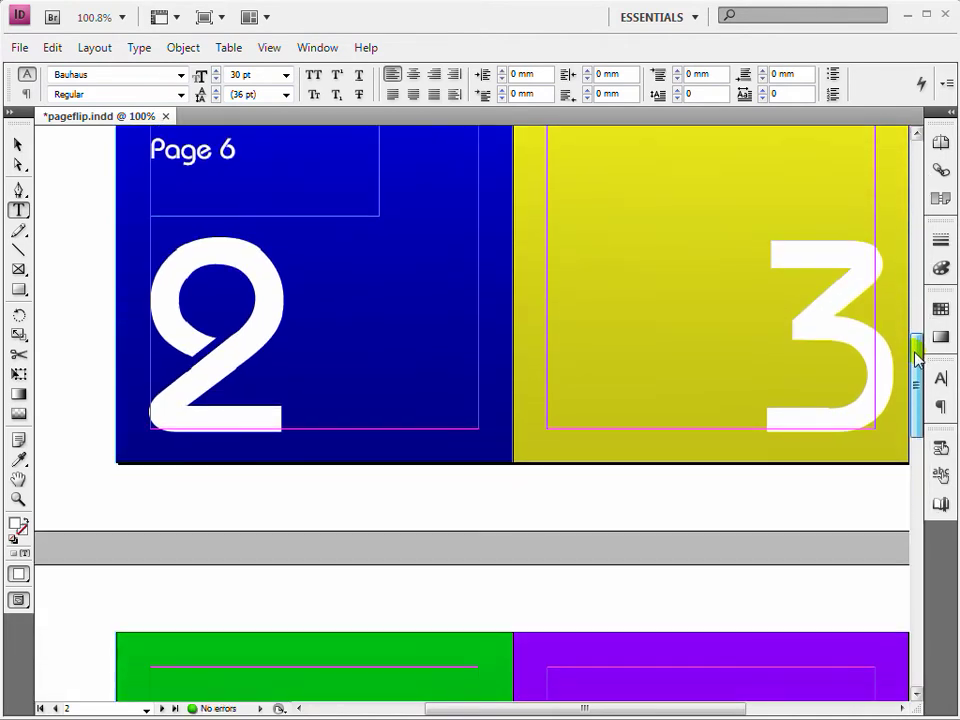
left_click_drag(236, 148, 150, 148)
right_click(219, 150)
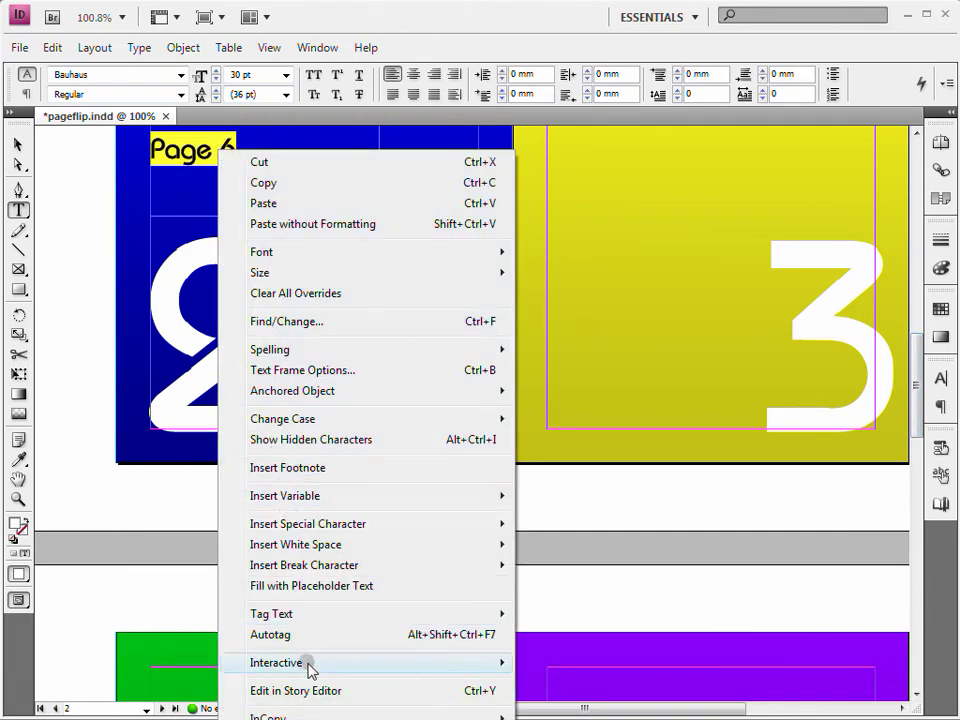
mouse_move(310, 668)
left_click(542, 662)
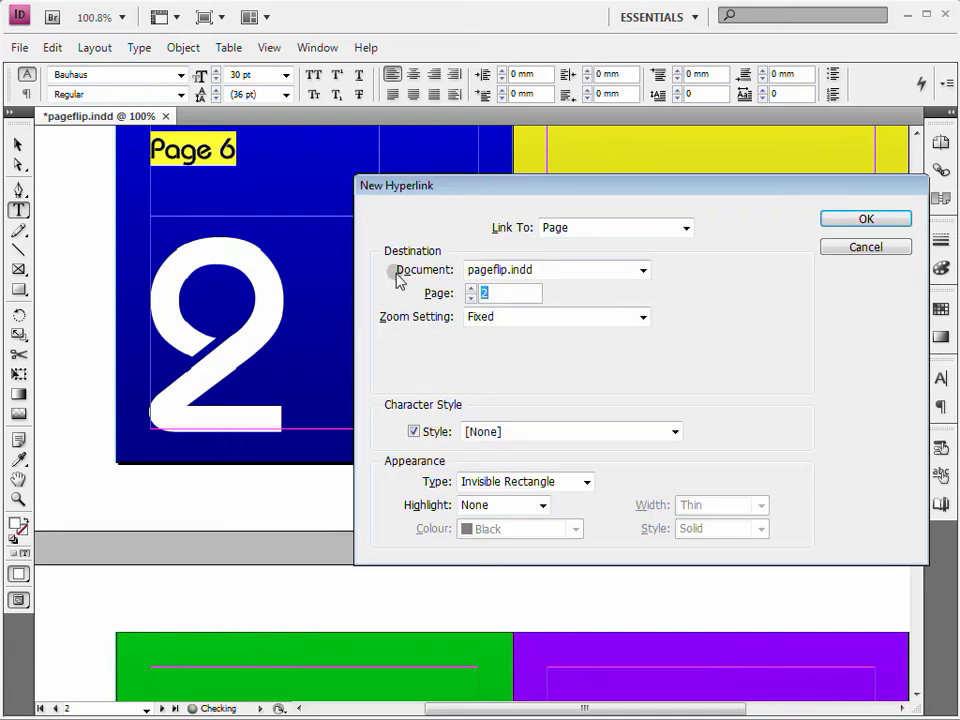
type("6")
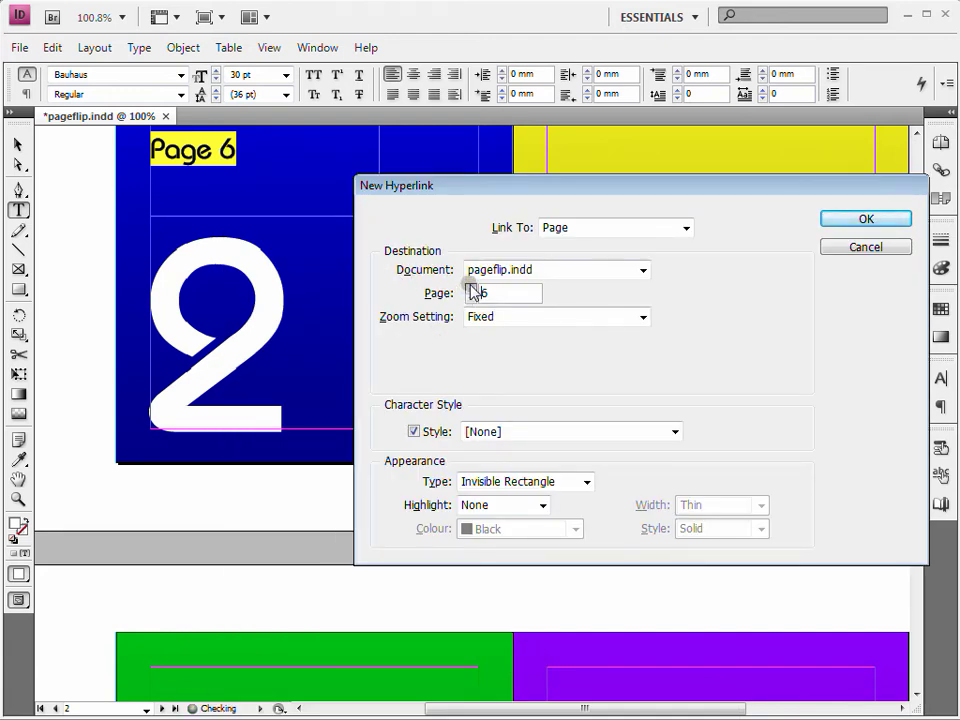
left_click(842, 222)
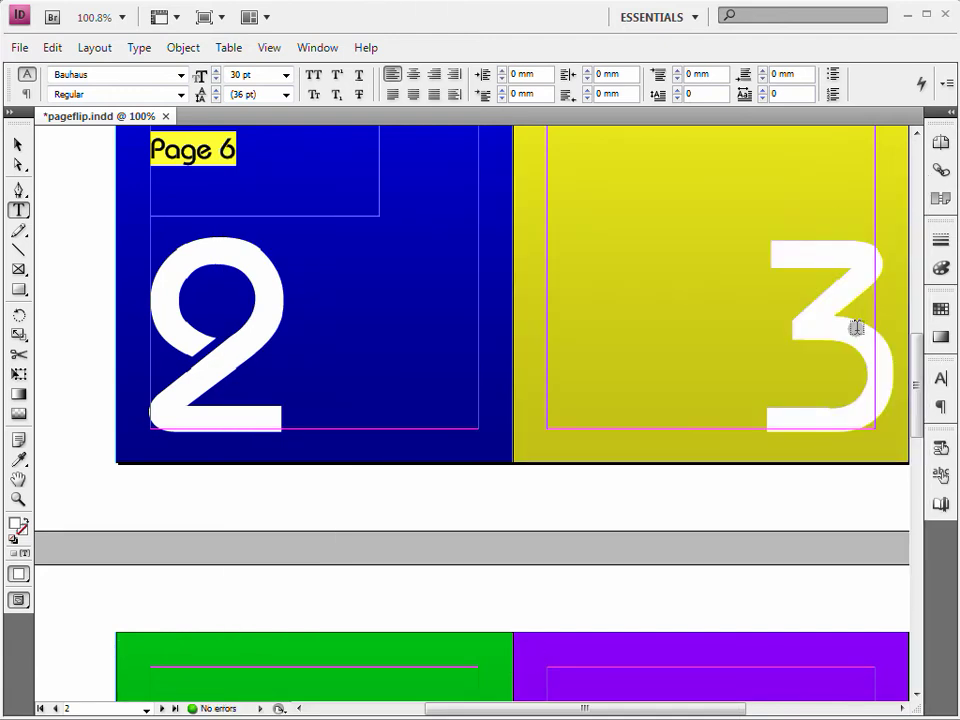
left_click_drag(915, 375, 909, 332)
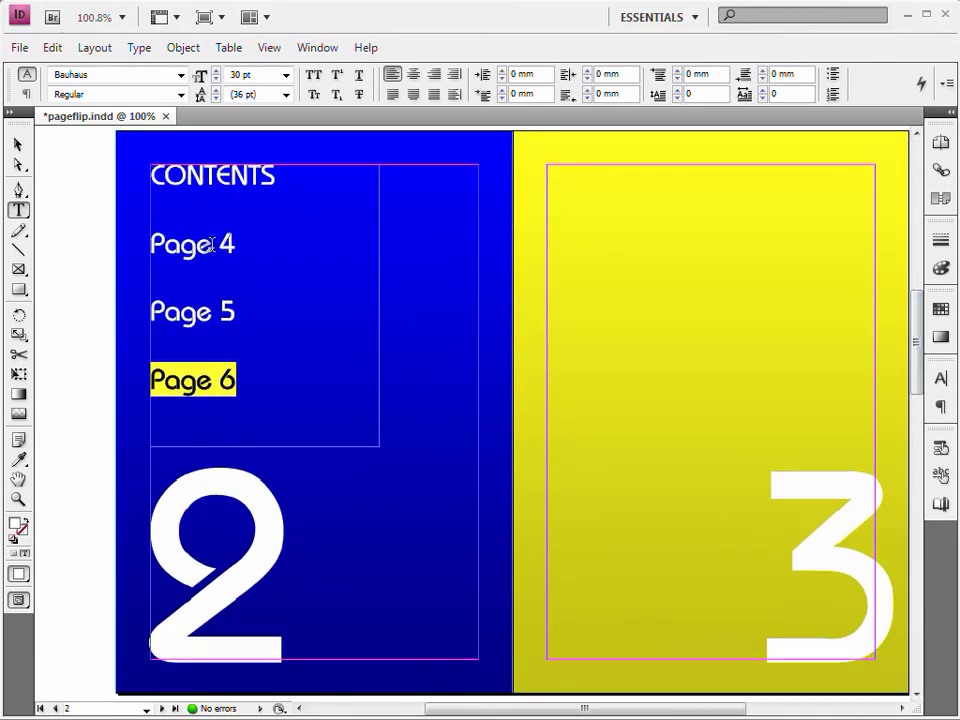
Draw the Web Link text frame beside the large 2 near the page bottom.
left_click(17, 145)
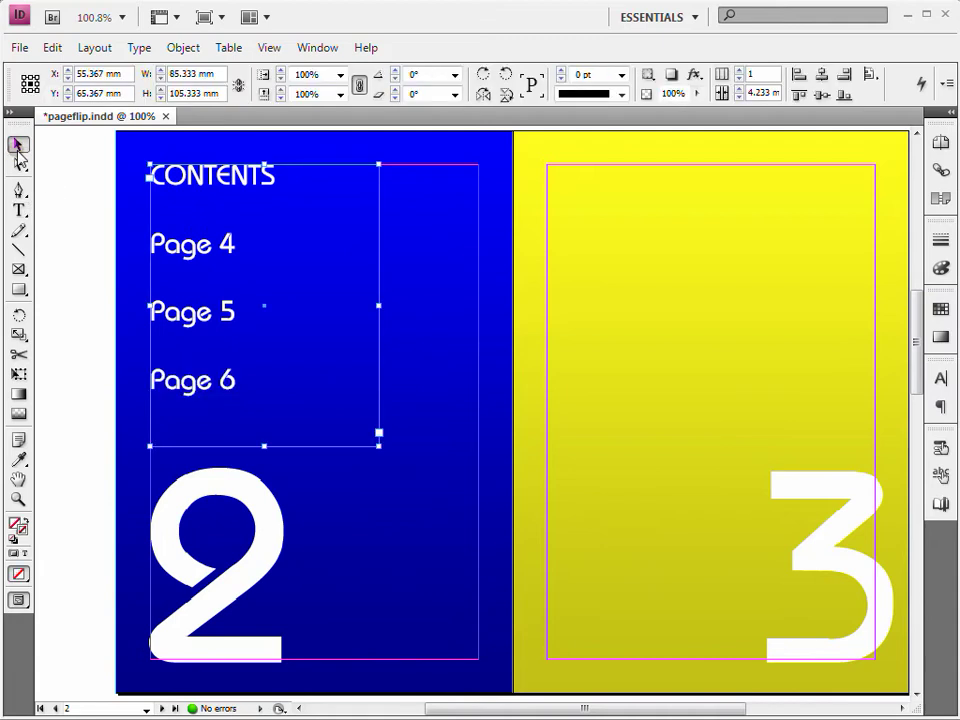
left_click(18, 211)
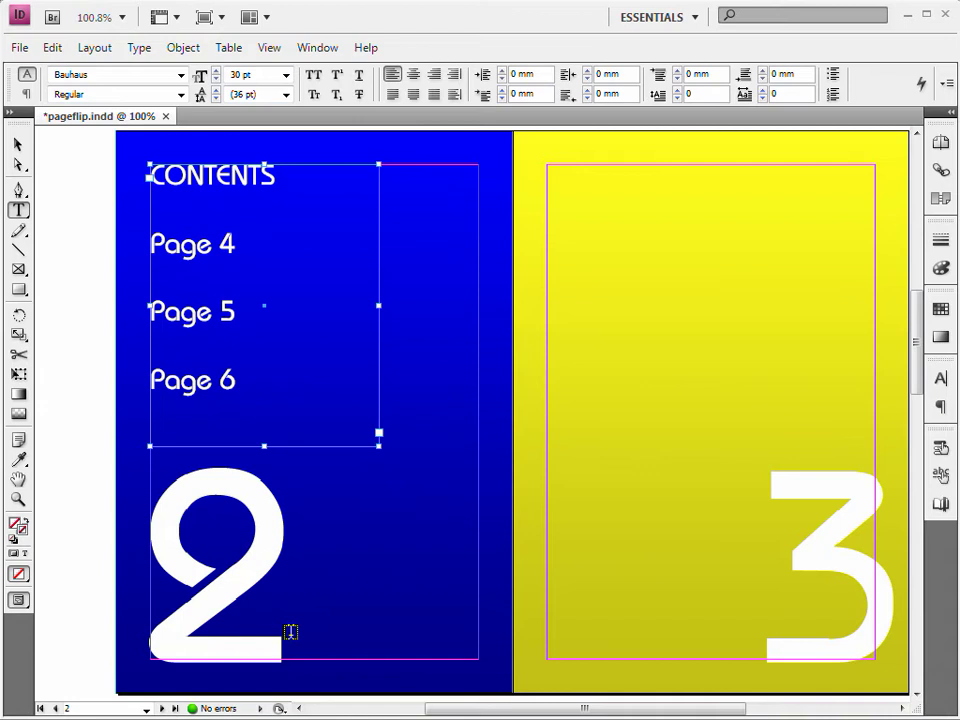
left_click_drag(290, 631, 433, 665)
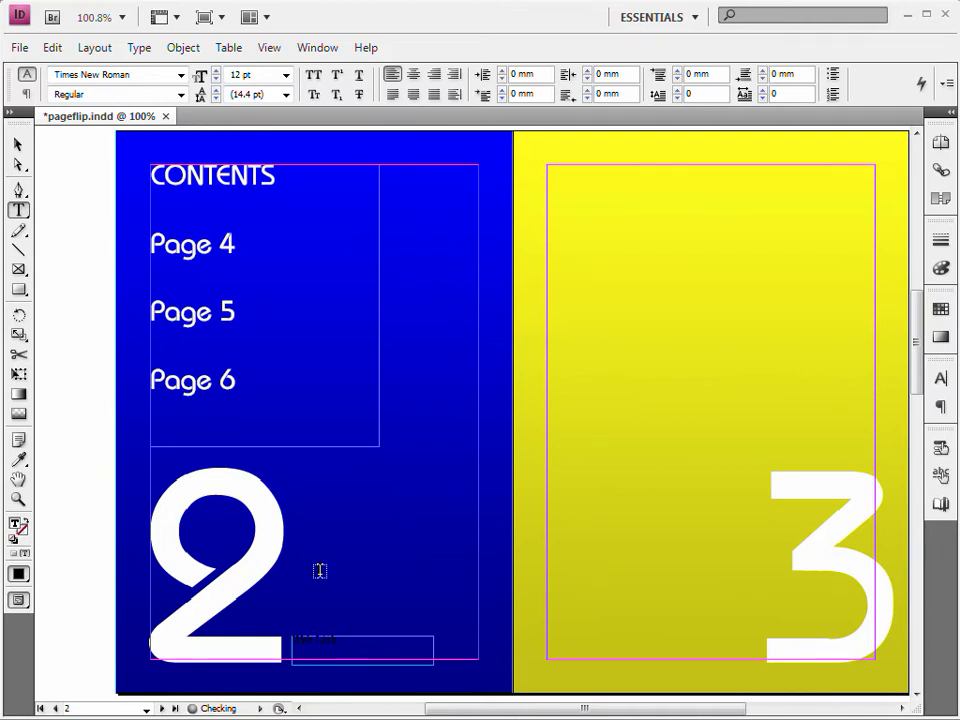
left_click(17, 145)
left_click(18, 209)
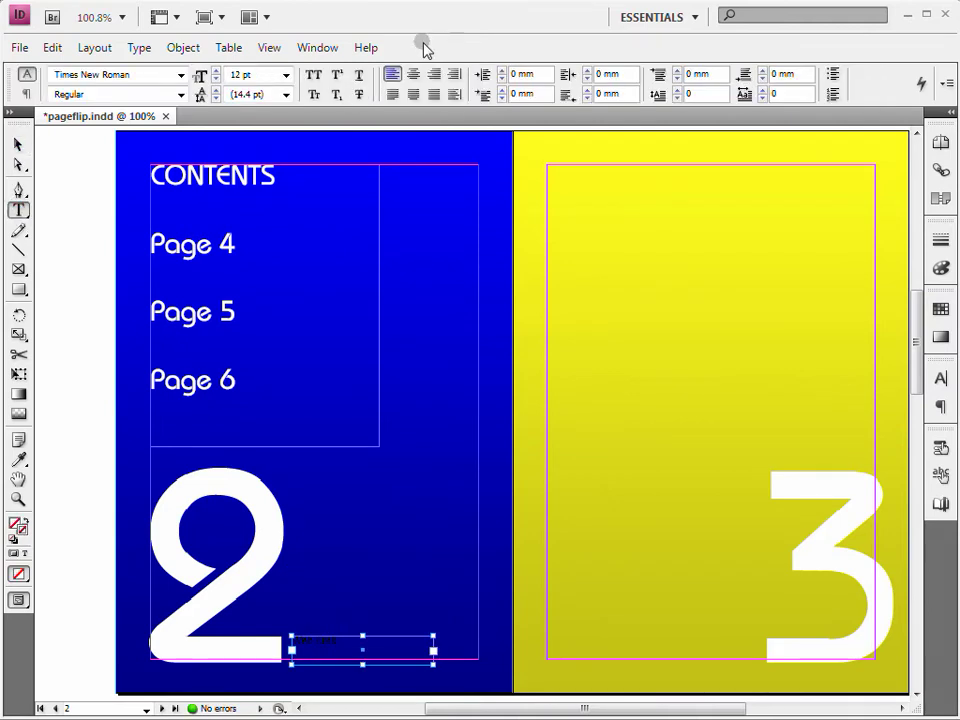
Set the Web Link text to 36 pt Bauhaus in white Paper.
left_click(286, 74)
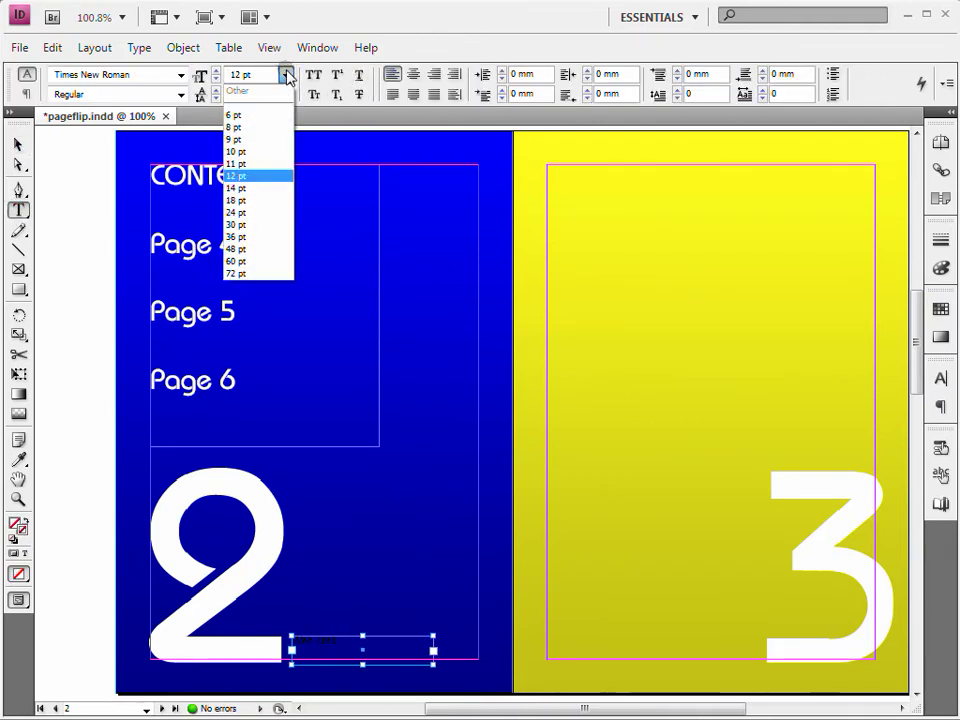
left_click(268, 237)
left_click(181, 74)
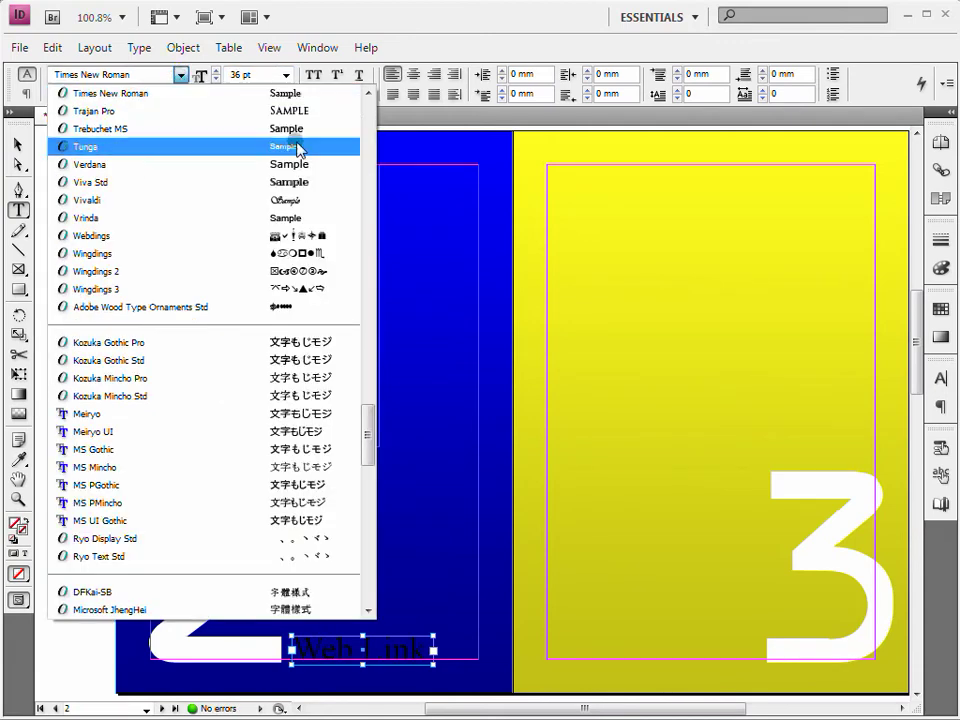
left_click(366, 118)
scroll(265, 152, "down", 1)
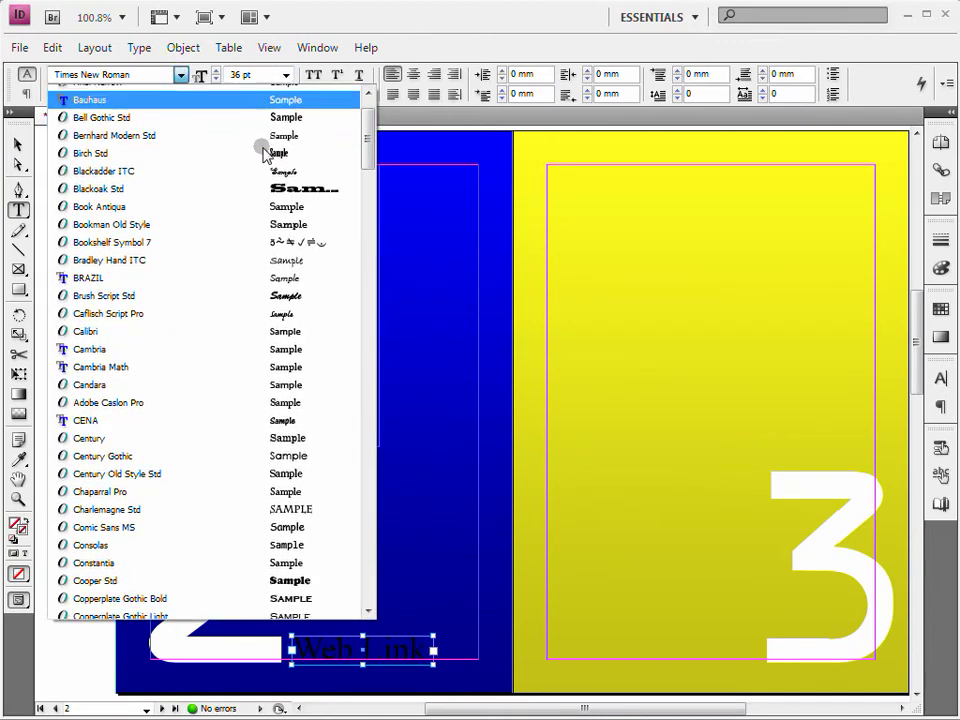
key("Return")
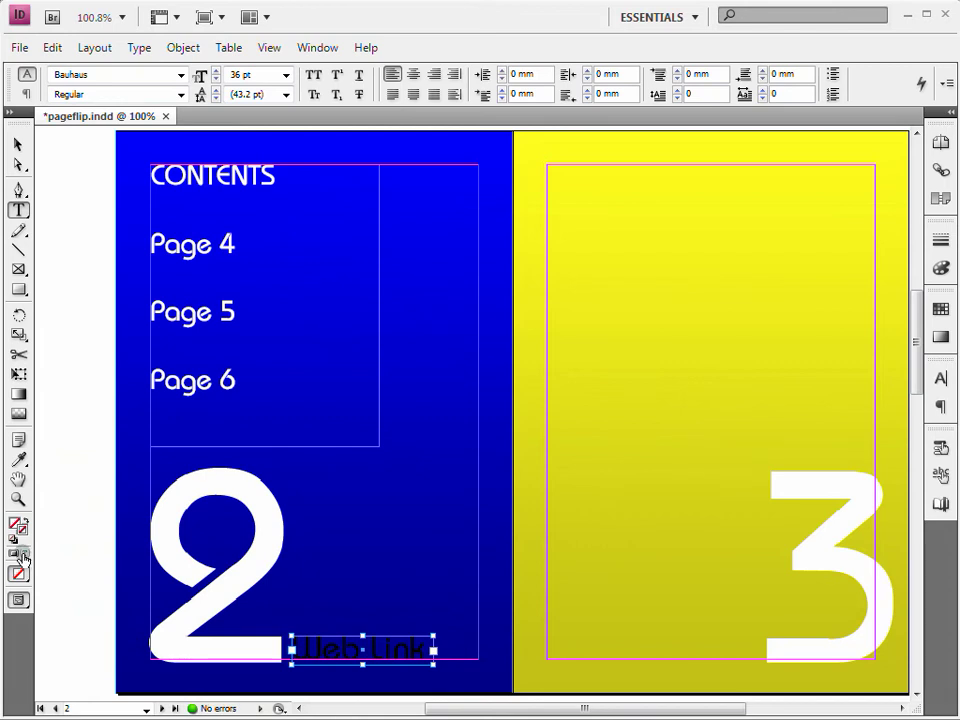
left_click(22, 556)
left_click(940, 308)
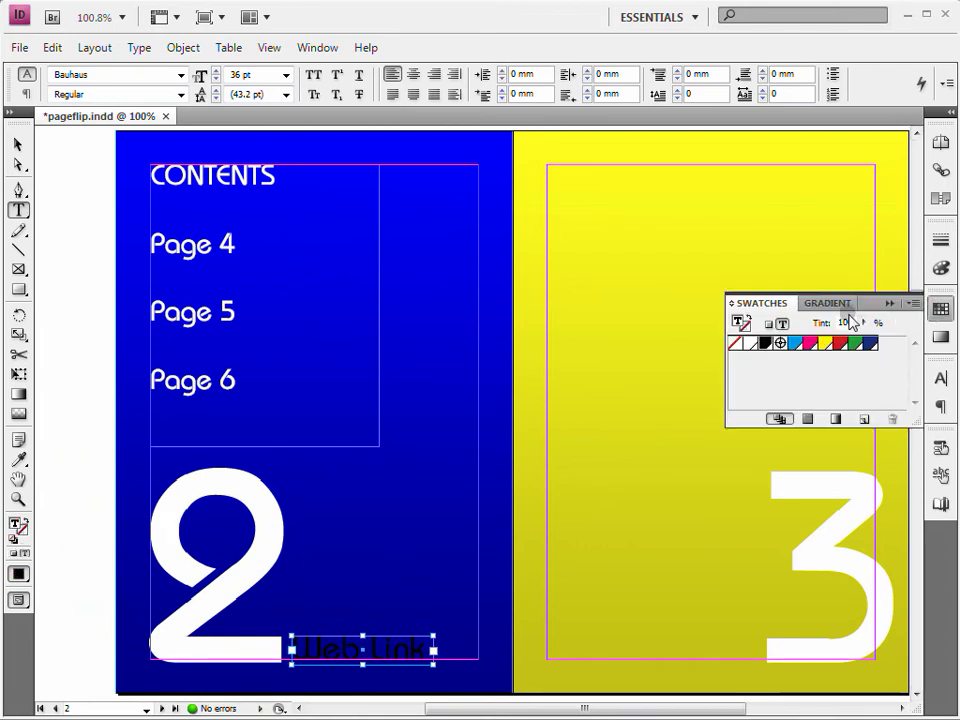
left_click(749, 344)
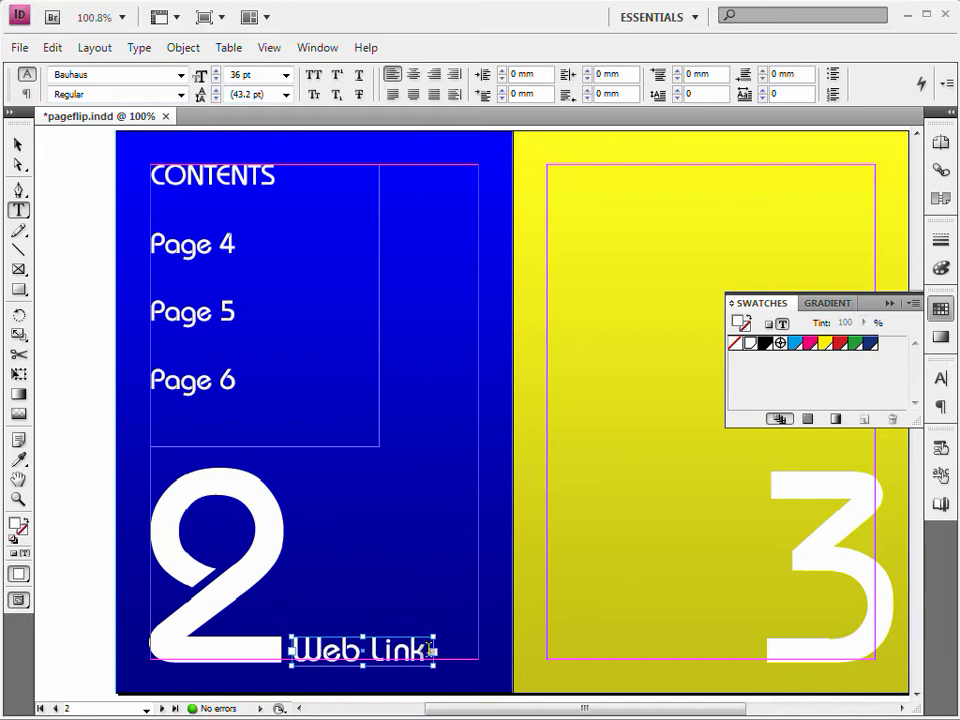
Narrow the Web Link frame slightly and convert it into Button 1 with an On Click event.
left_click(18, 145)
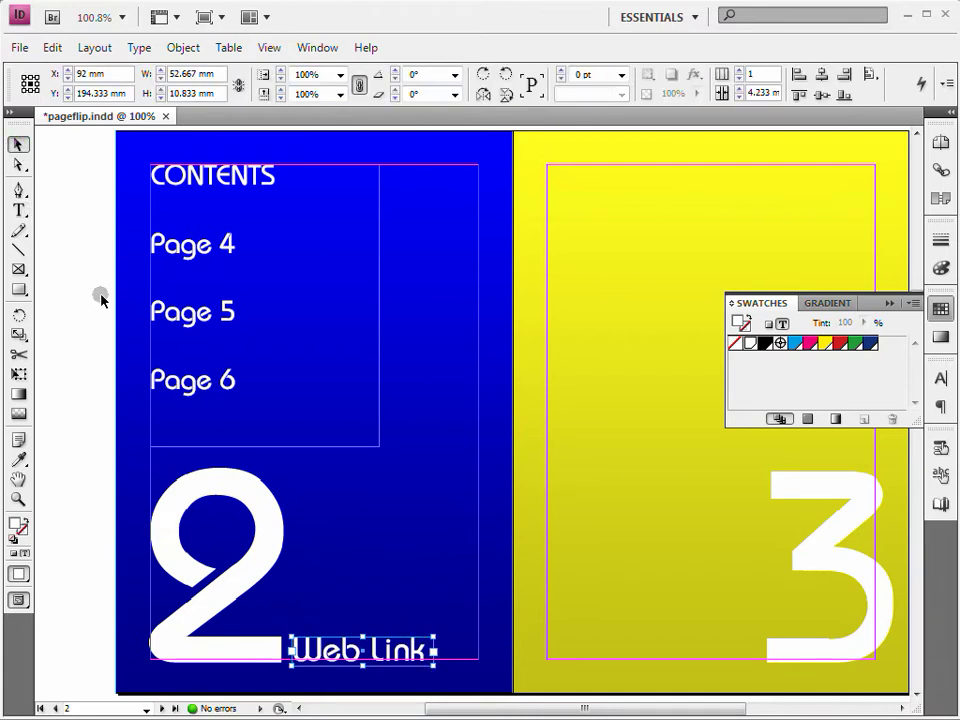
mouse_move(432, 664)
left_mouse_down()
mouse_move(419, 659)
mouse_move(428, 664)
left_mouse_up()
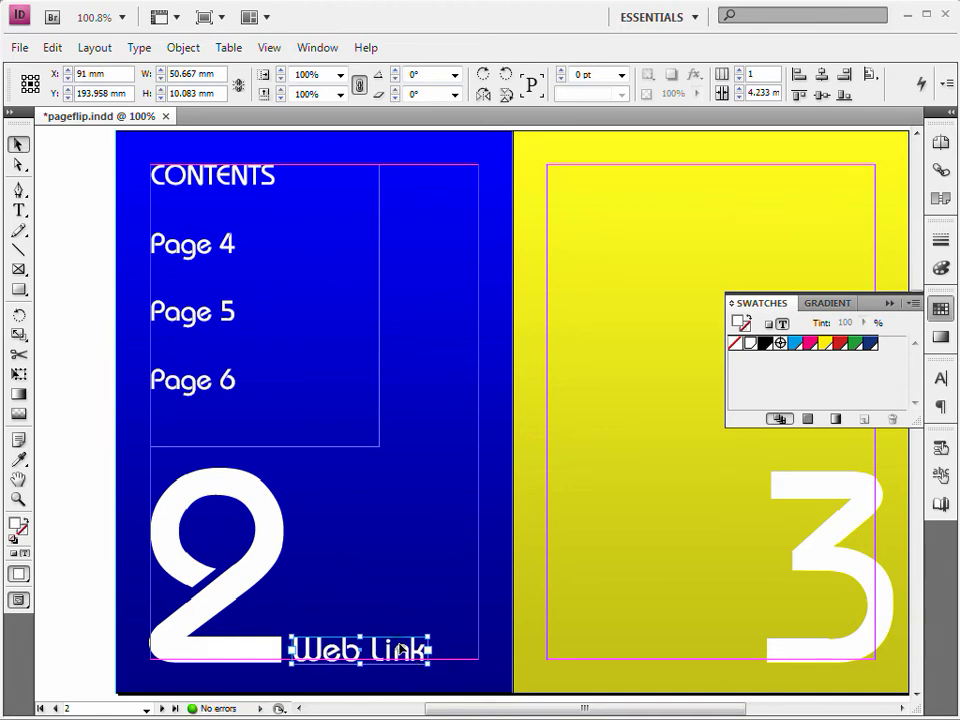
right_click(400, 650)
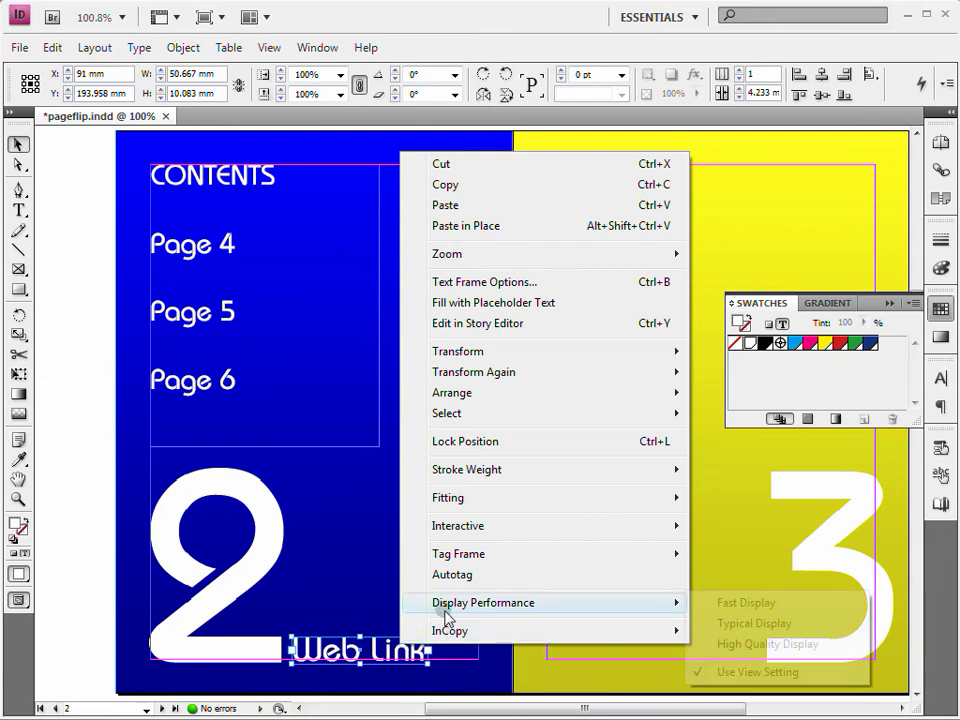
mouse_move(528, 530)
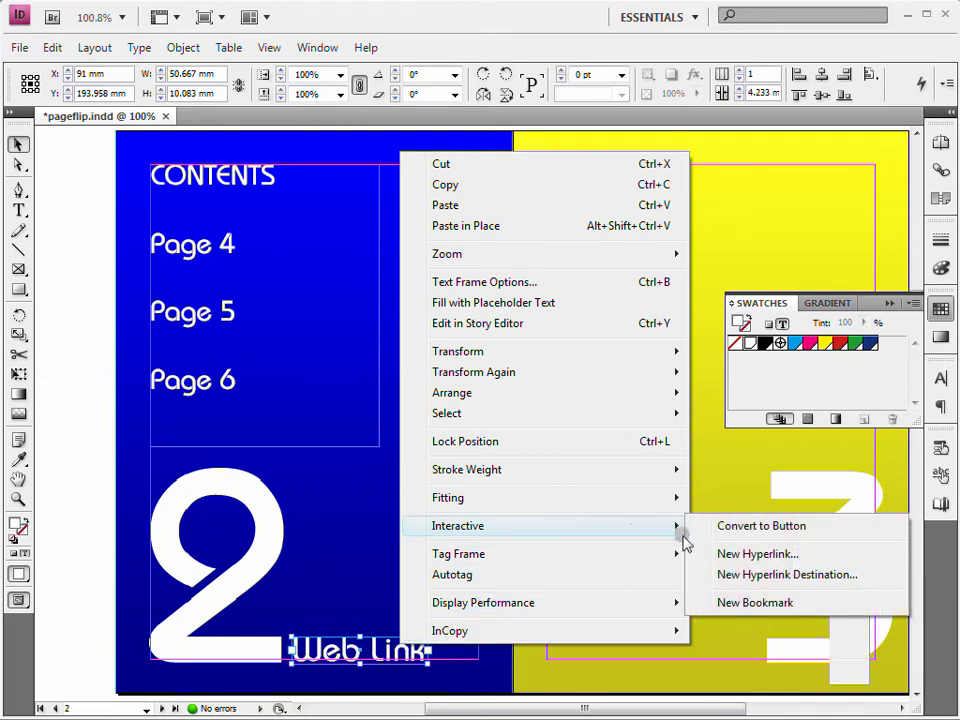
left_click(720, 527)
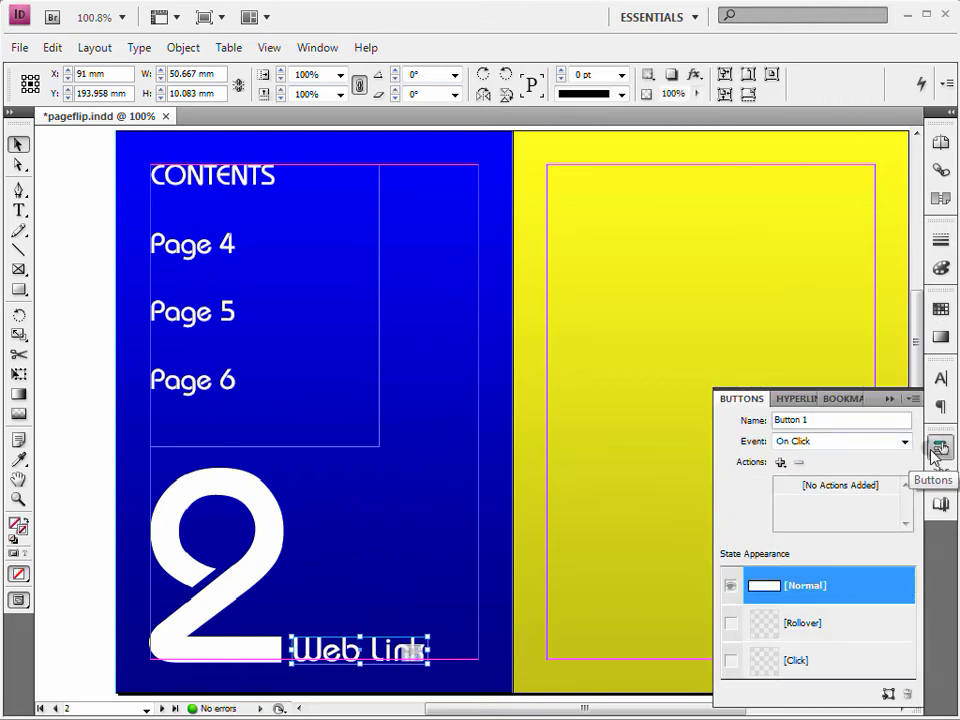
left_click(880, 441)
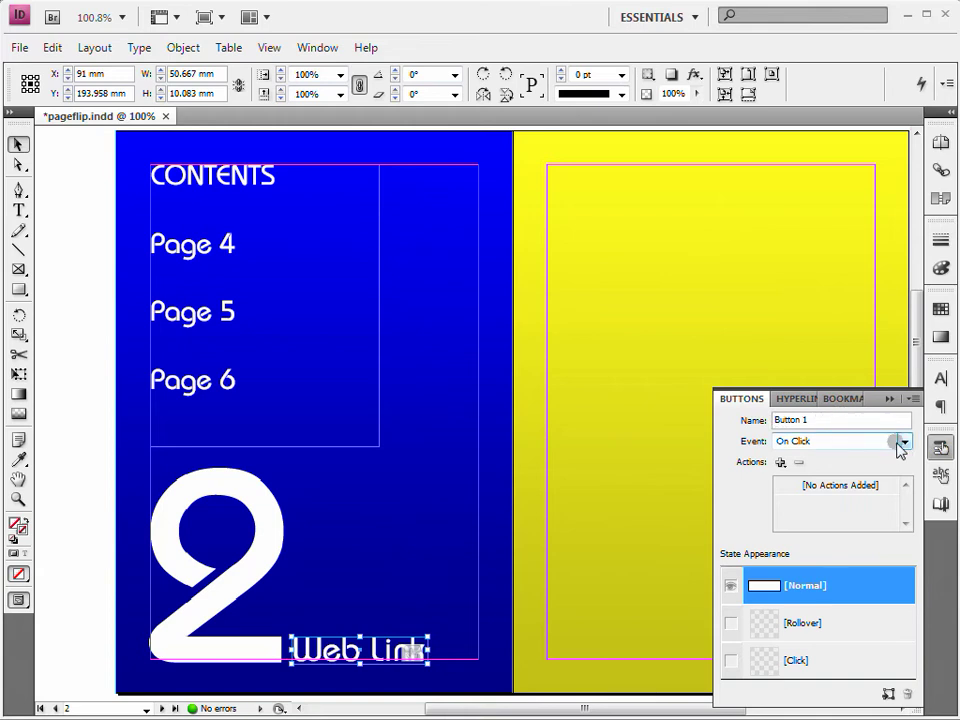
left_click(804, 441)
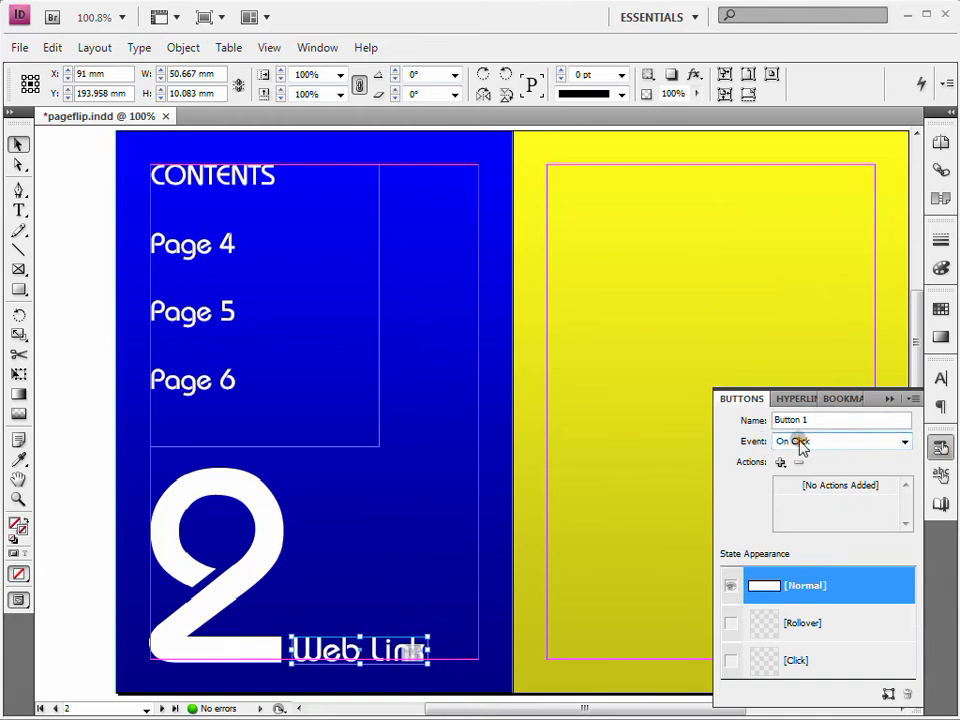
left_click(781, 462)
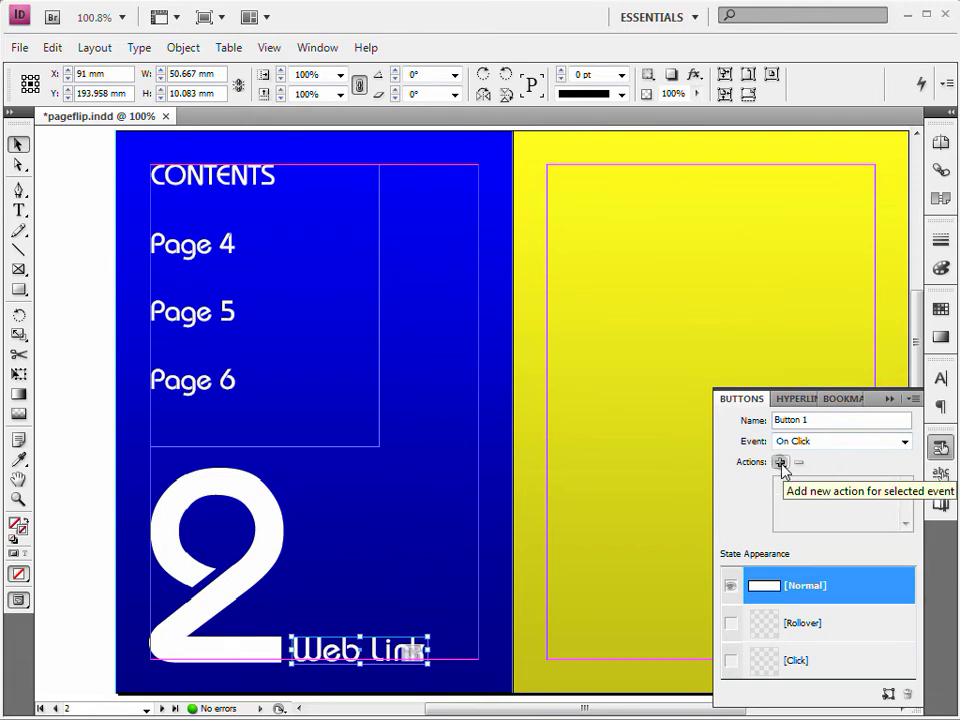
left_click(780, 463)
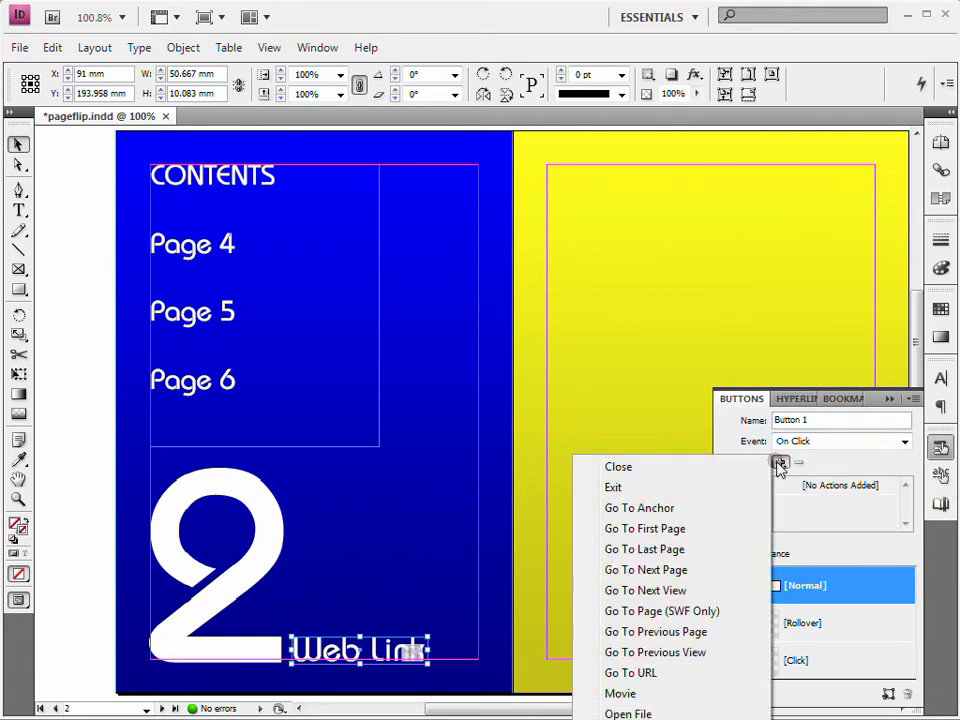
left_click(647, 673)
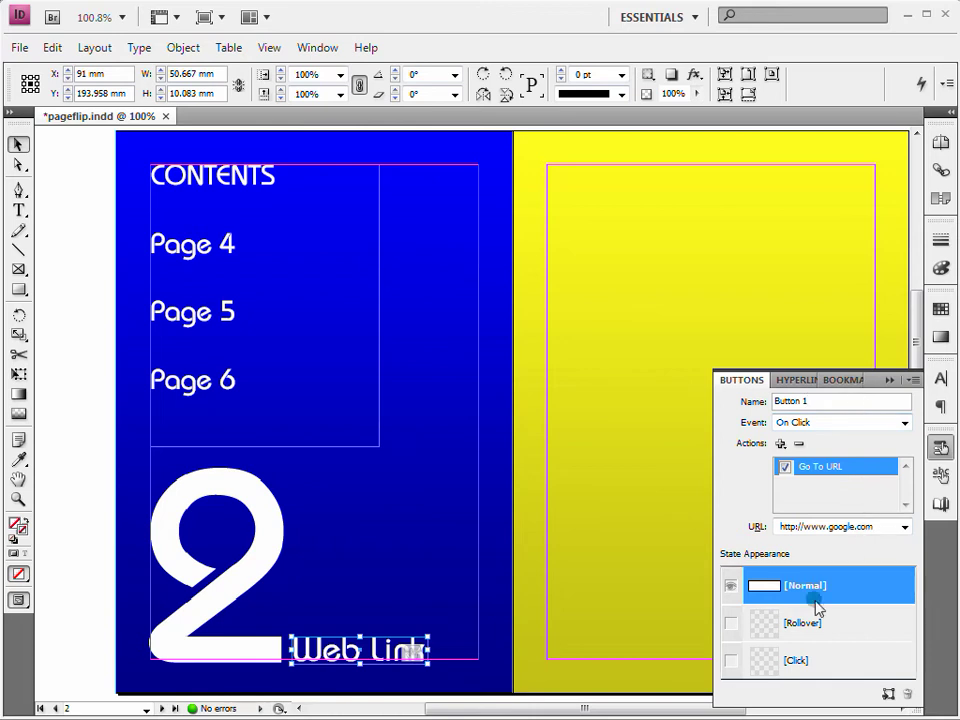
left_click(847, 626)
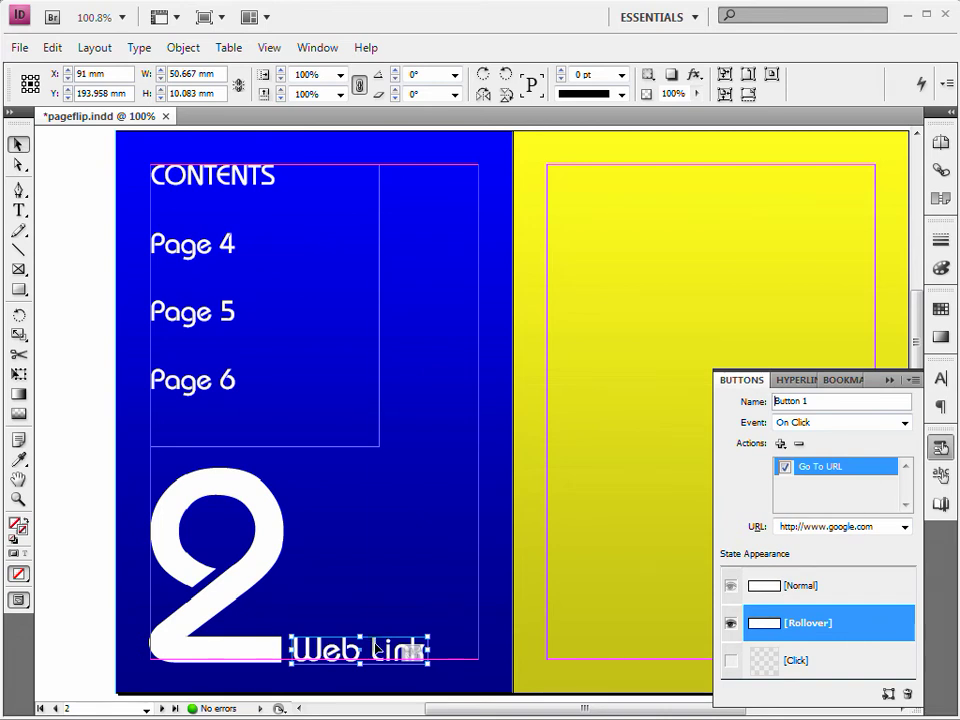
Apply a Screen-mode Outer Glow at 100% opacity to the Web Link button's rollover state.
right_click(376, 648)
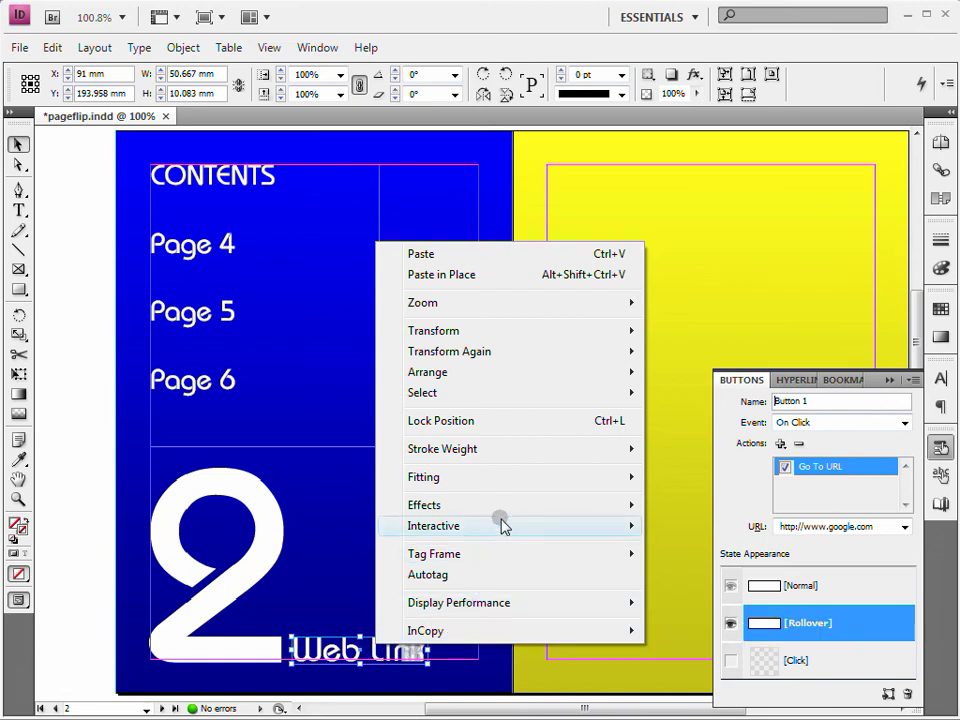
mouse_move(503, 527)
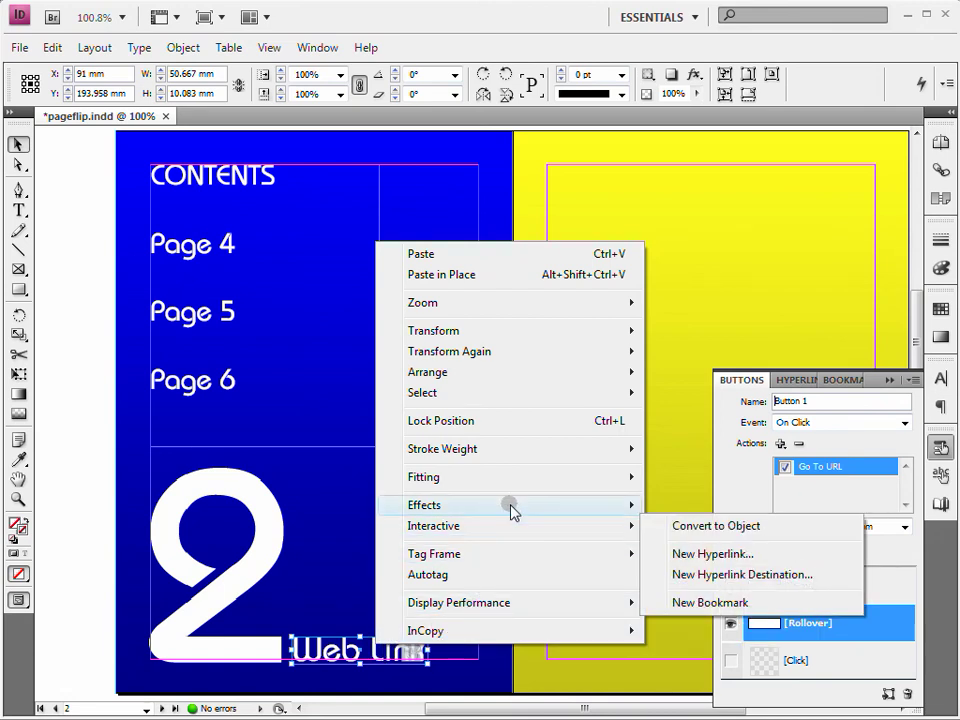
mouse_move(521, 506)
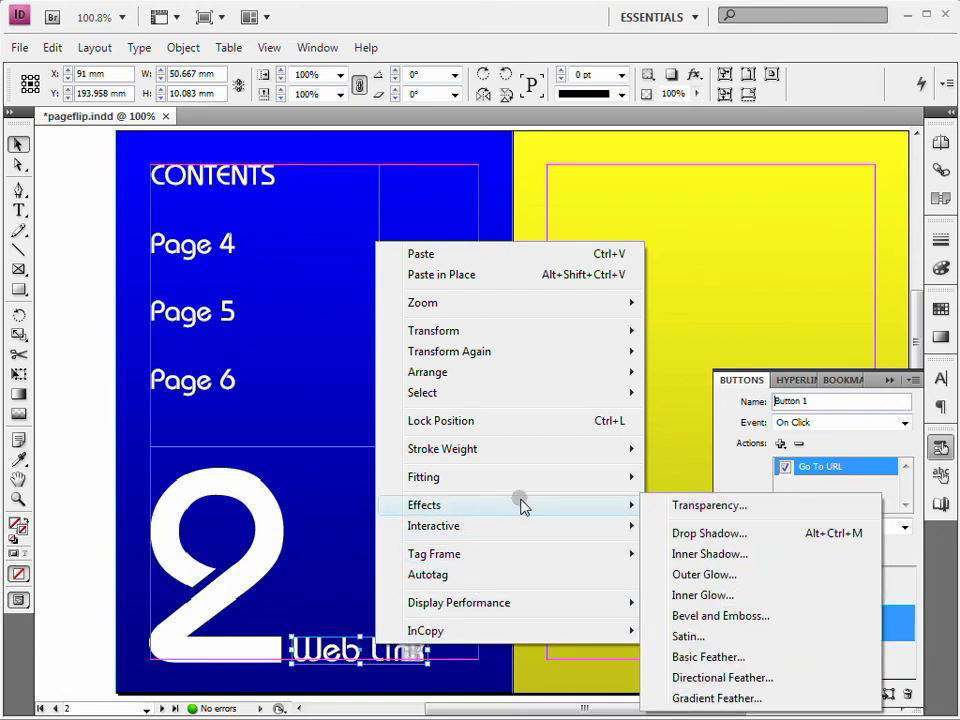
left_click(703, 578)
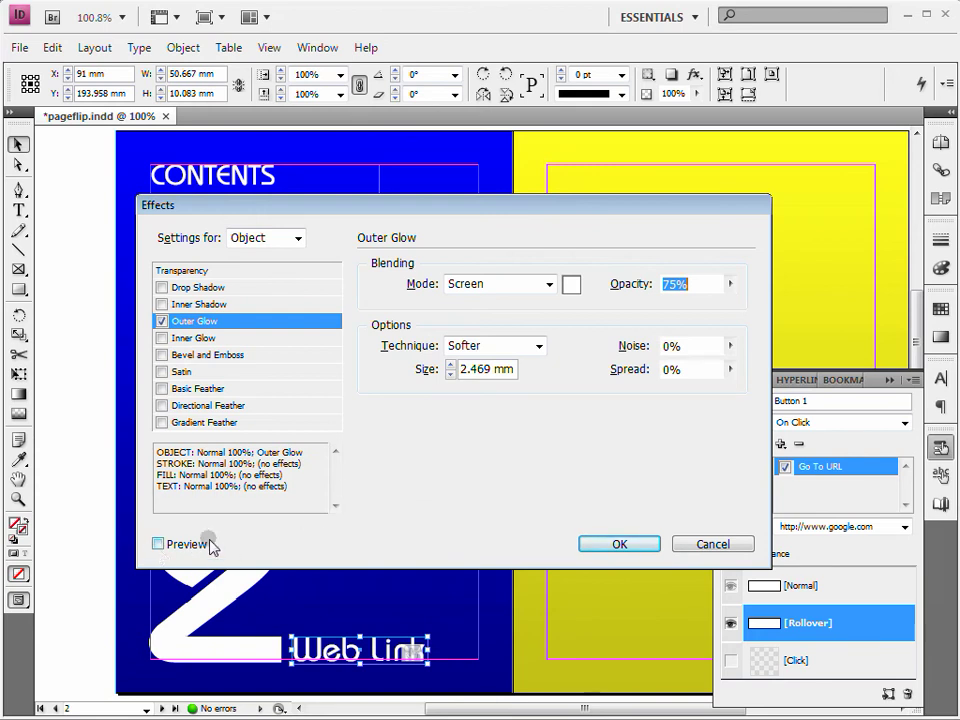
left_click(158, 545)
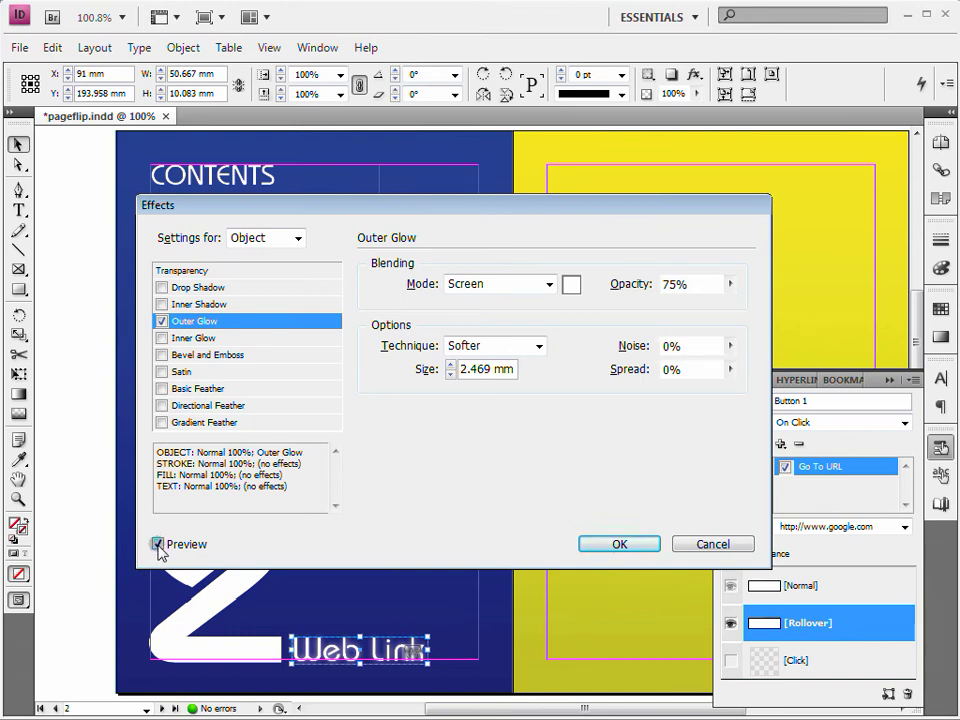
left_click(158, 545)
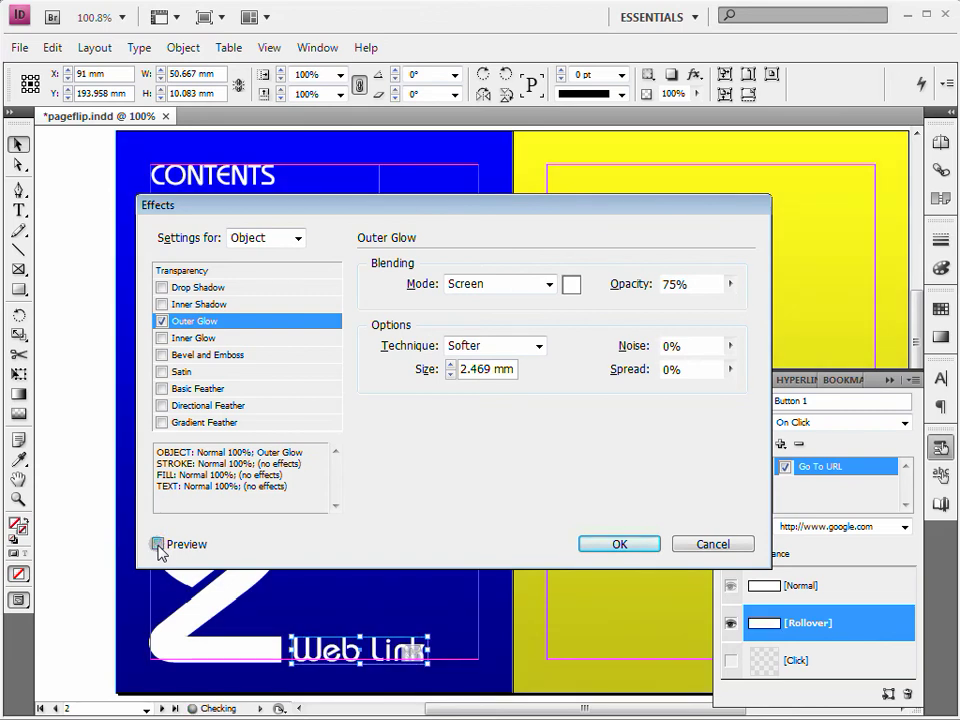
left_click(158, 545)
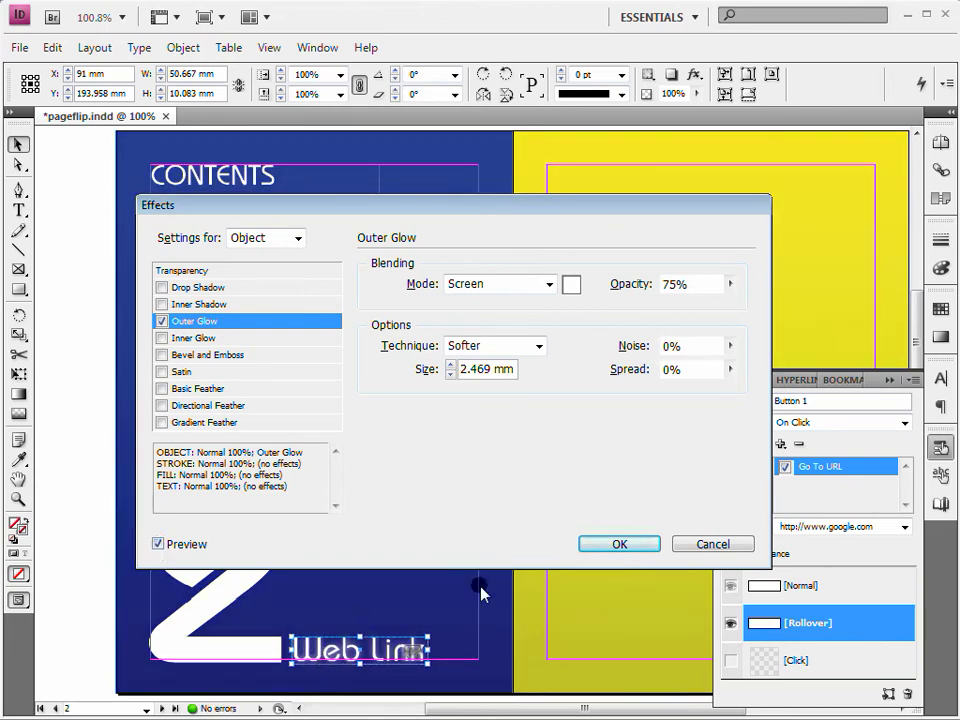
left_click(731, 289)
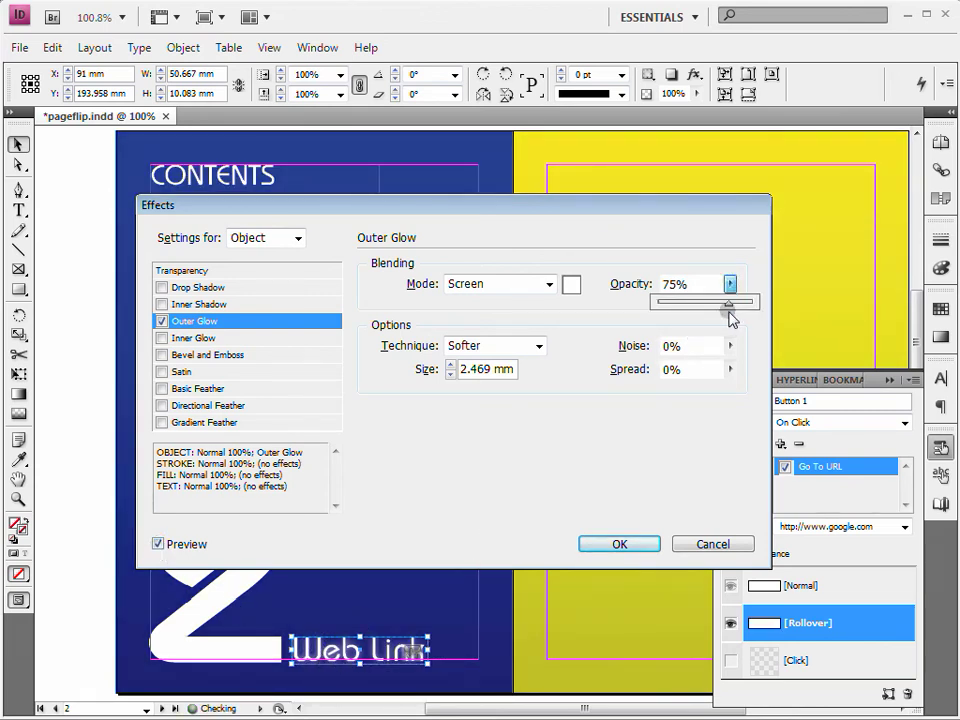
left_click_drag(731, 302, 773, 304)
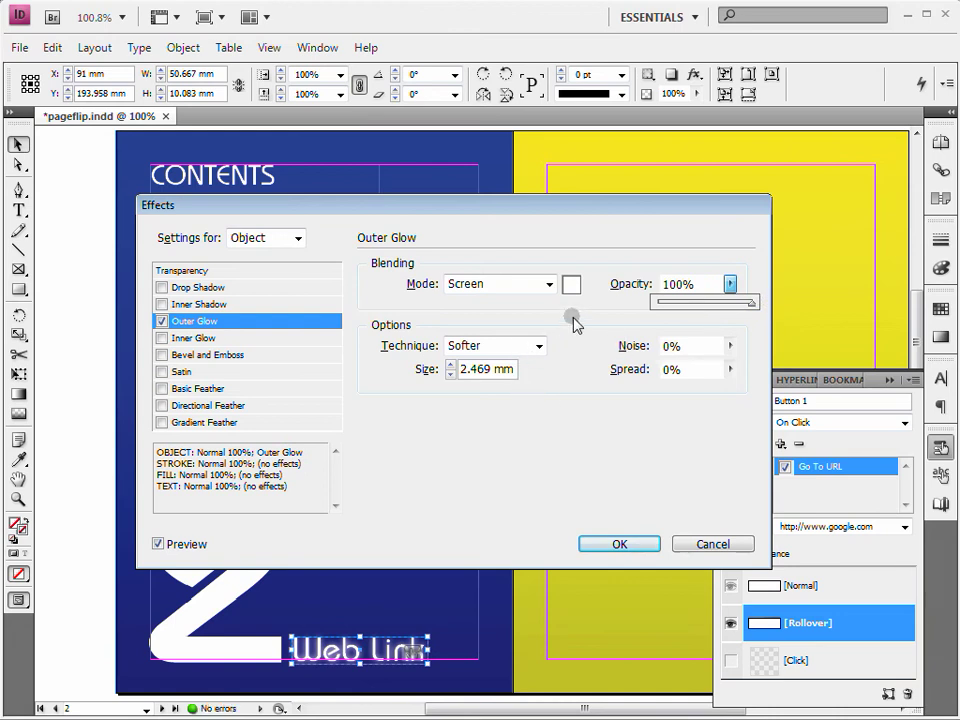
left_click(618, 545)
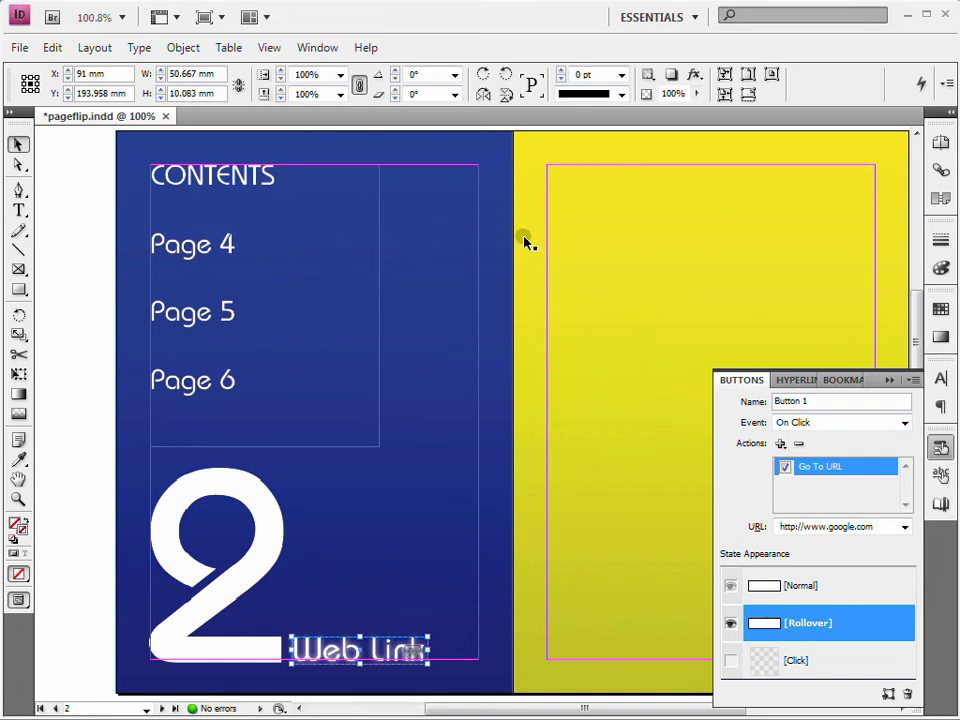
Change the transparency blend space from Document CMYK to Document RGB.
left_click(52, 47)
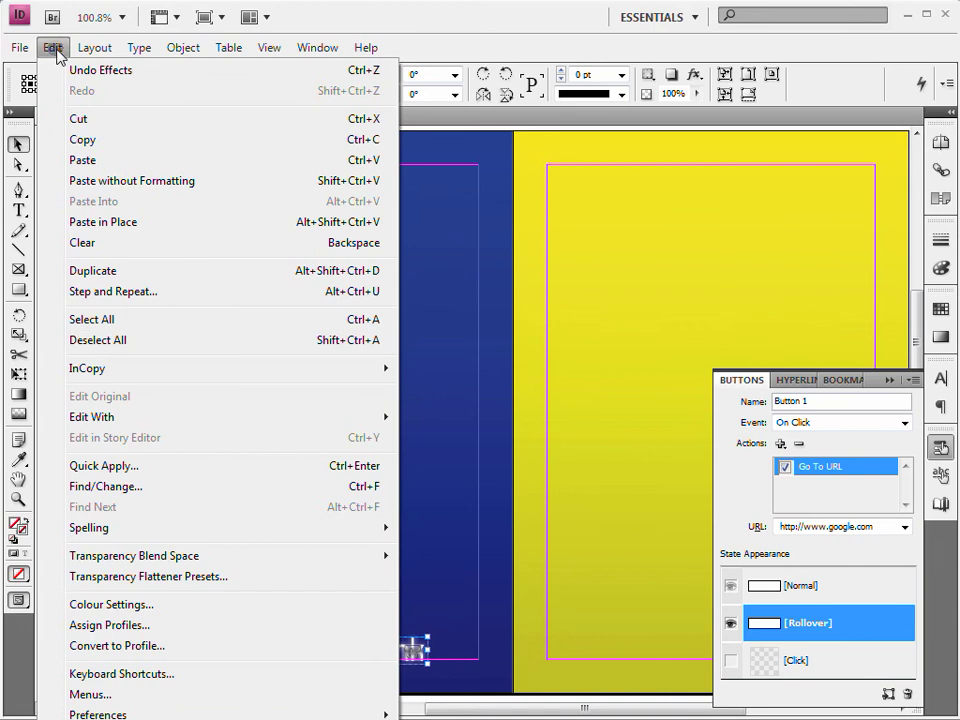
mouse_move(248, 556)
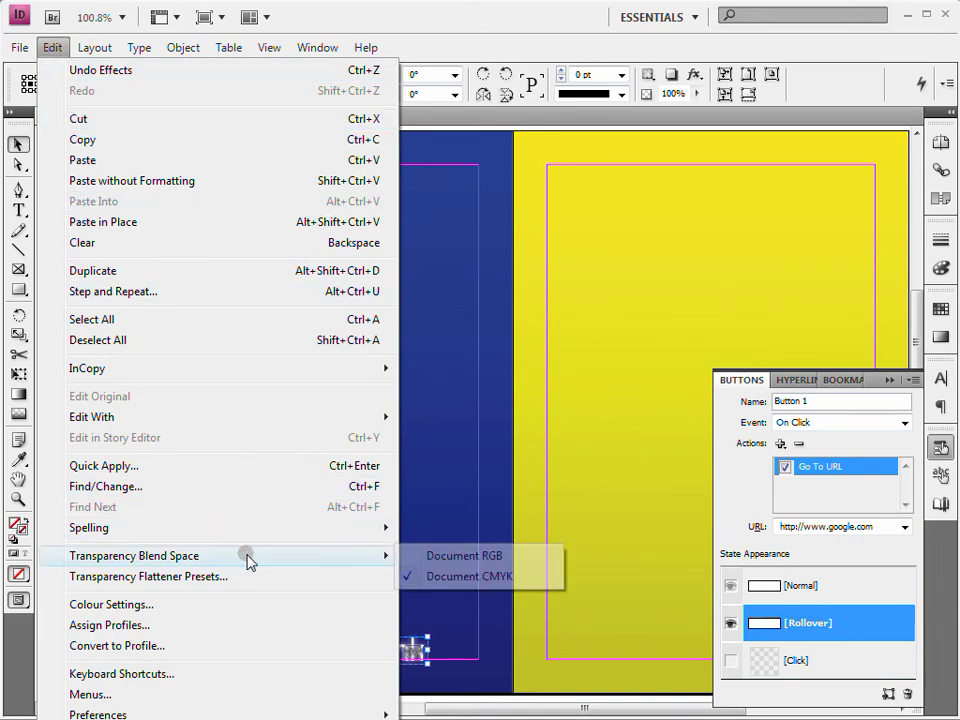
left_click(455, 558)
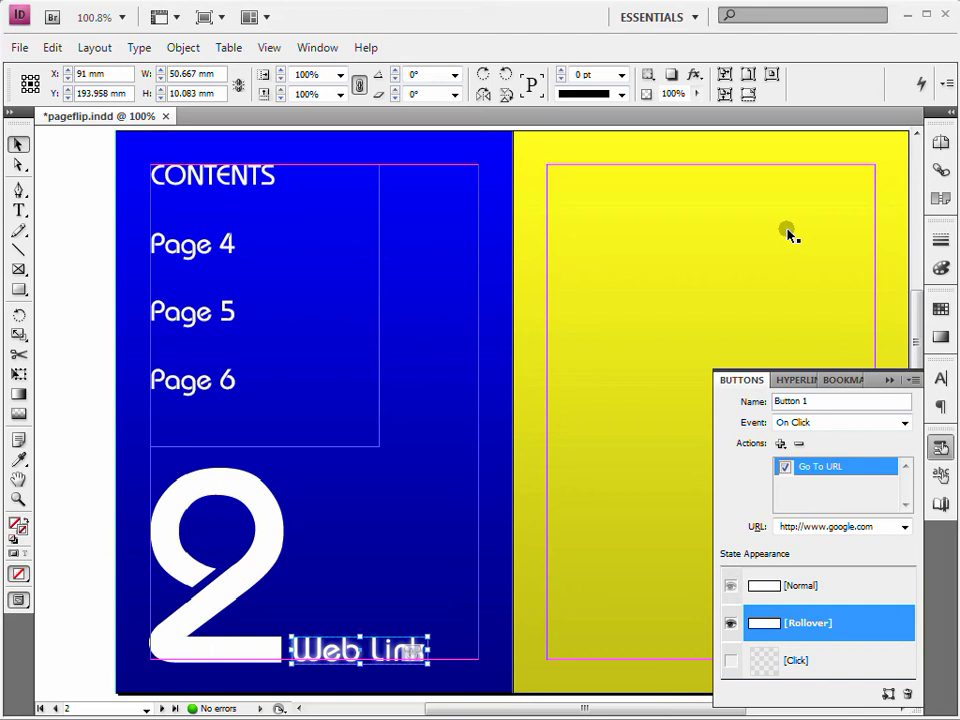
Go to page 6, the Front Cover page, in the Pages panel.
left_click(939, 144)
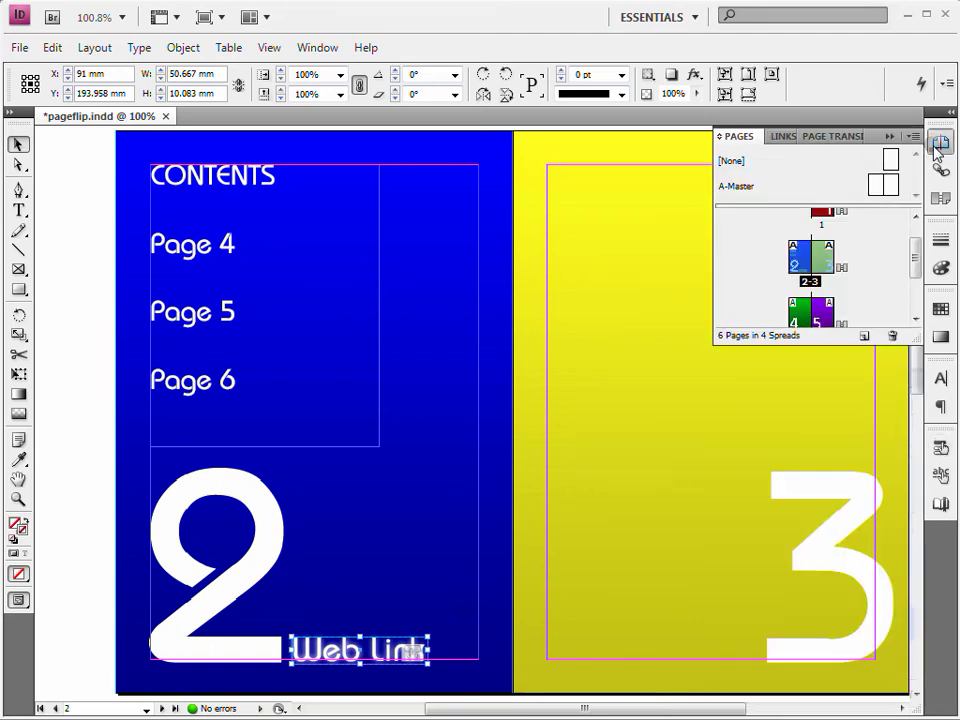
scroll(915, 270, "down", 3)
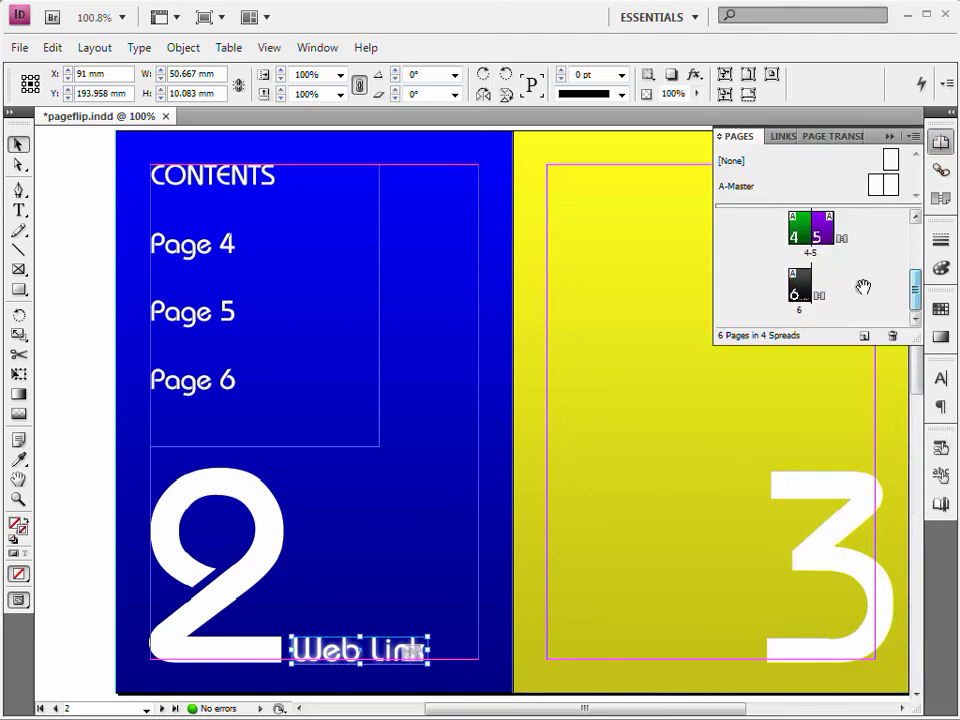
double_click(799, 288)
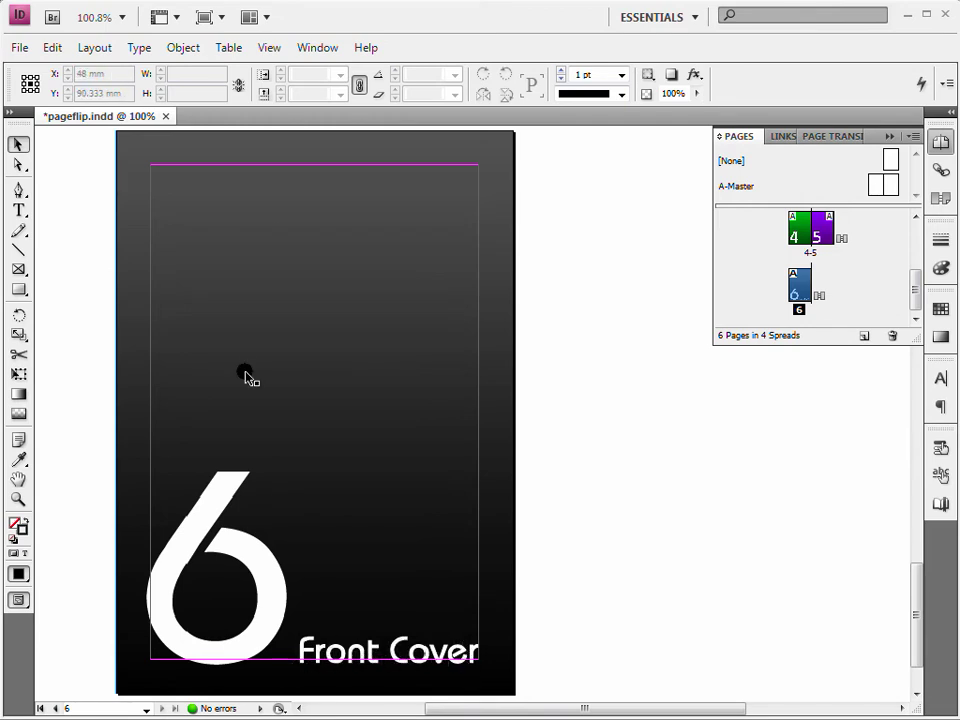
Draw a rectangle frame over the Front Cover text and convert it to Button 2.
left_click(20, 270)
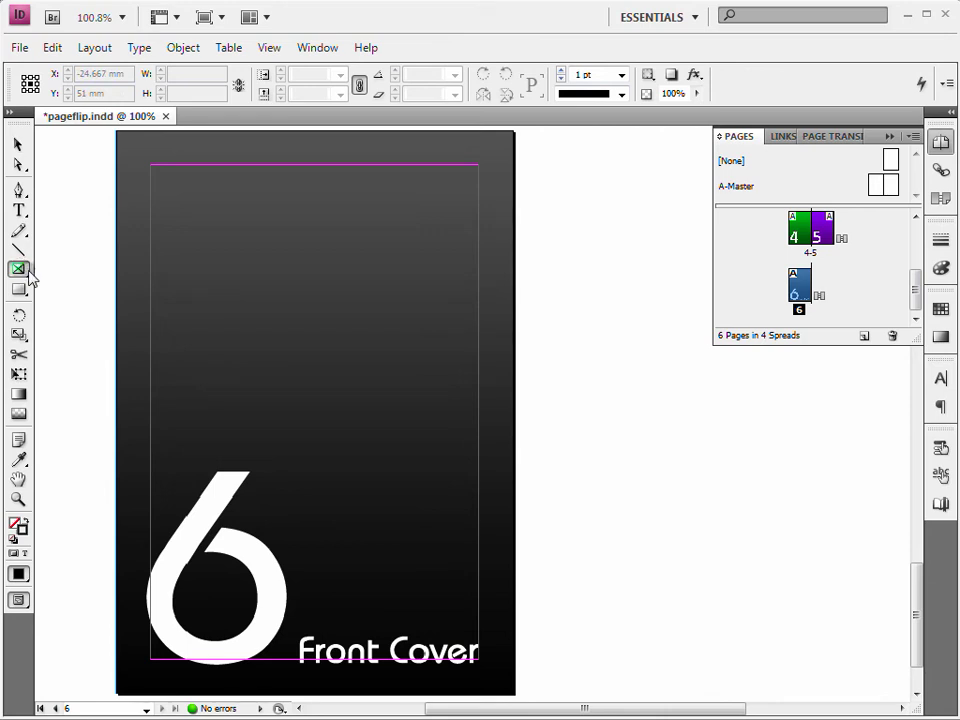
left_click_drag(298, 638, 480, 664)
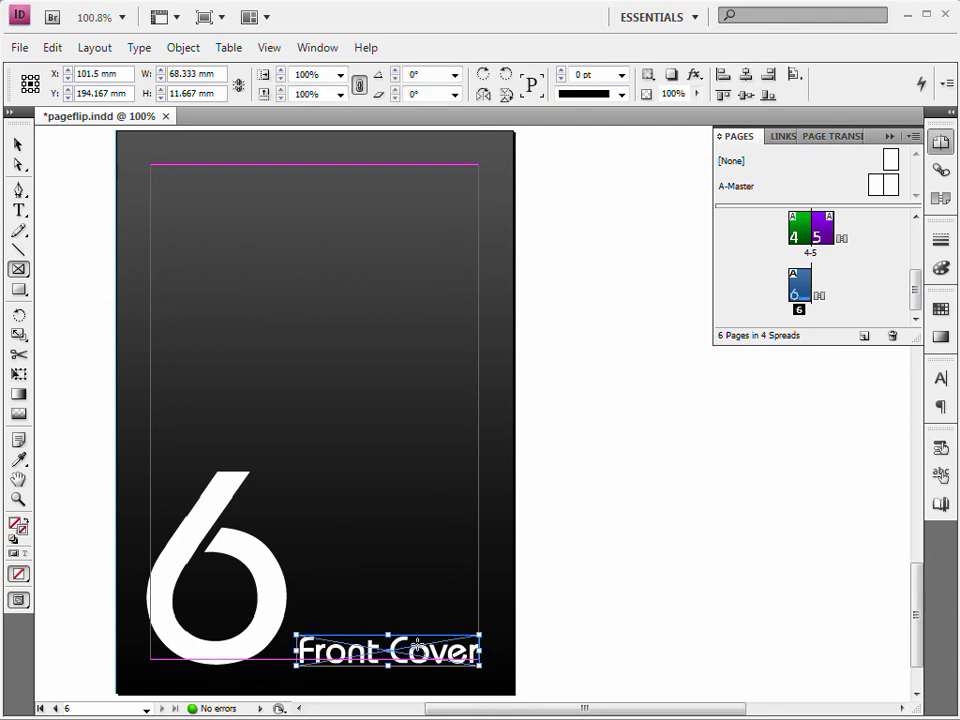
right_click(417, 646)
mouse_move(549, 546)
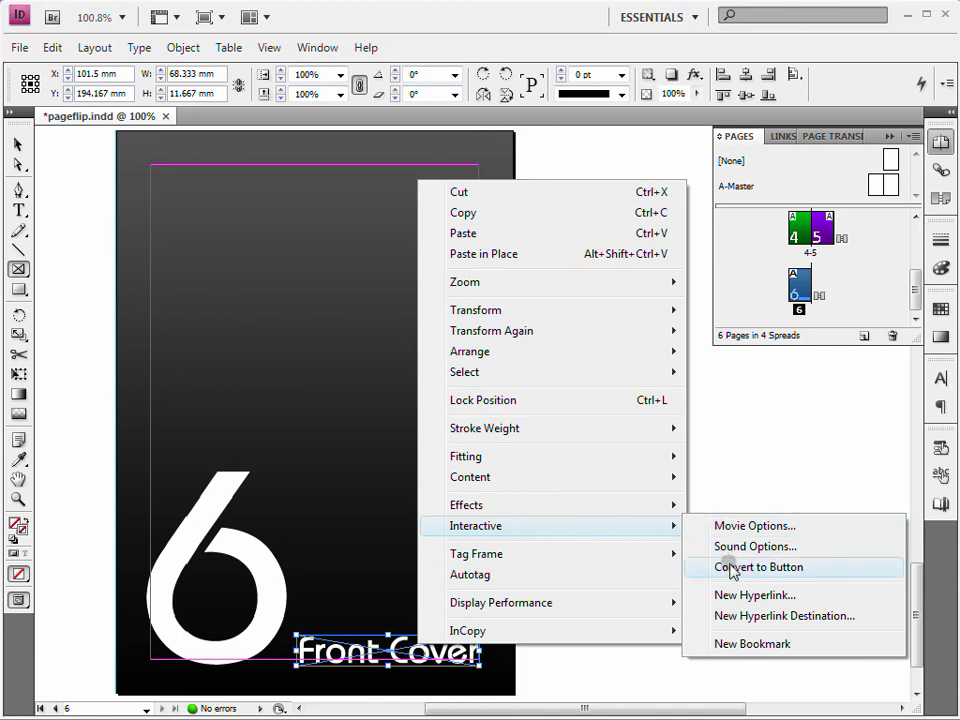
left_click(731, 567)
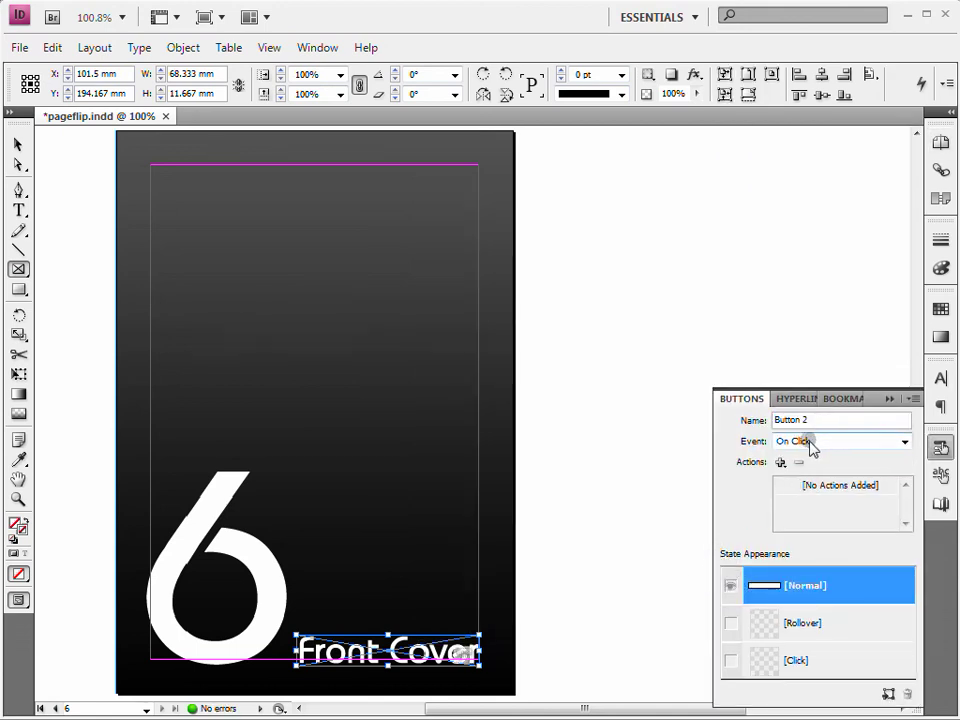
Give Button 2 a Go To First Page action and flatten its Rollover frame into a line under the text.
left_click(781, 463)
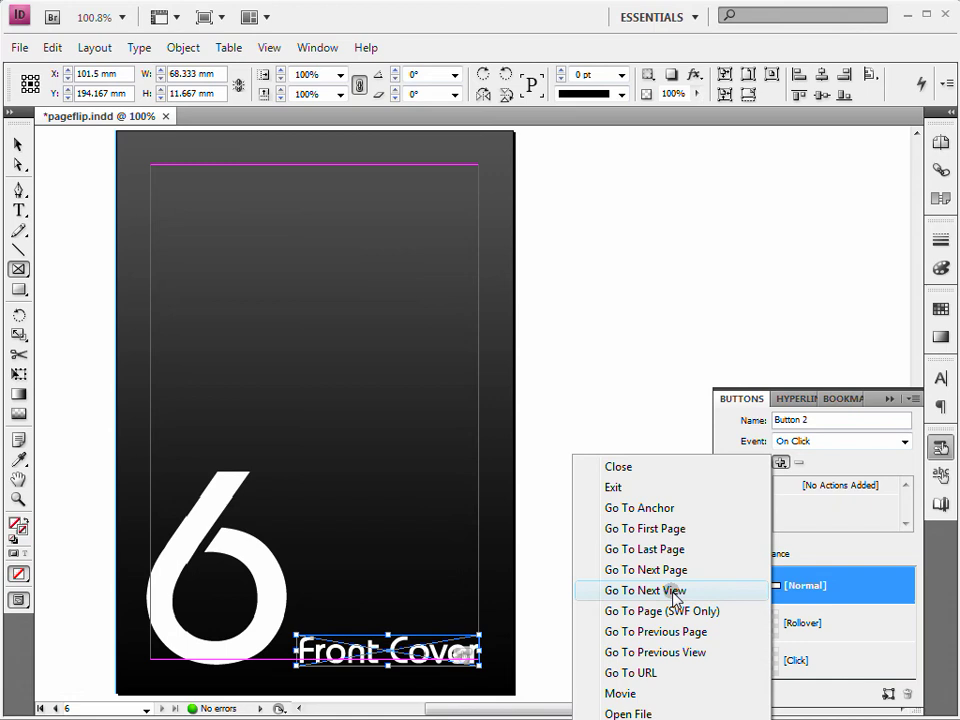
left_click(652, 528)
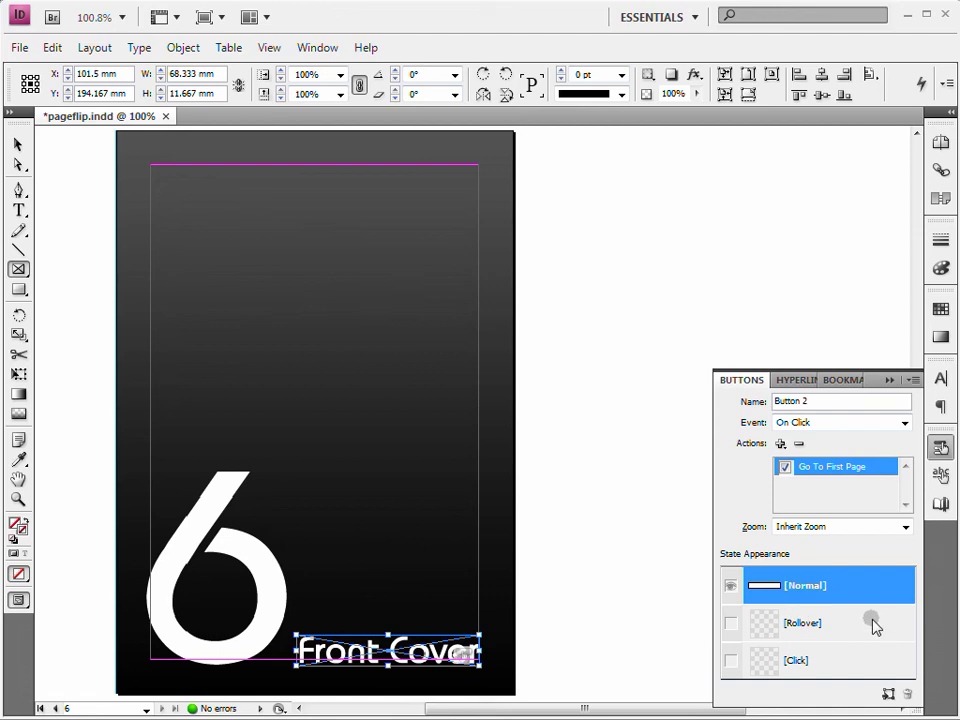
left_click(853, 624)
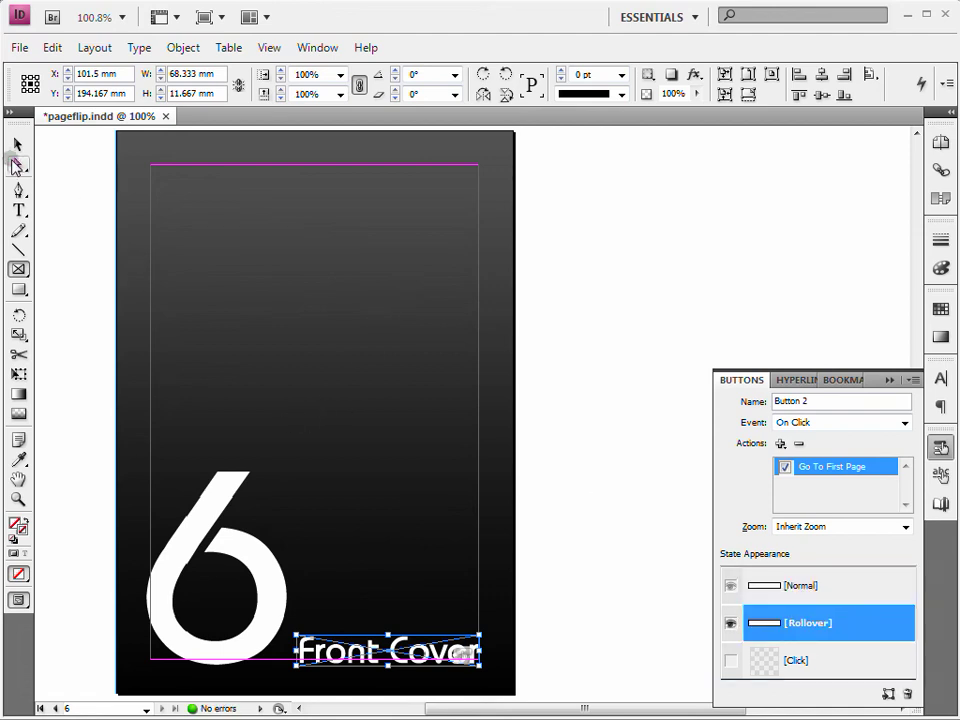
left_click(17, 165)
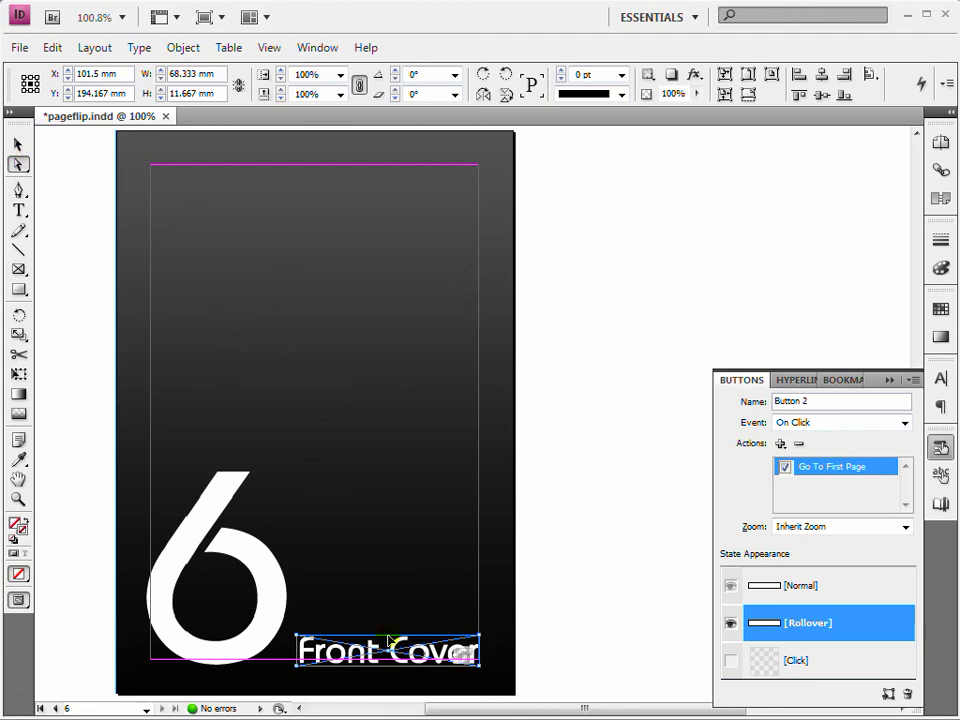
left_click_drag(390, 640, 388, 668)
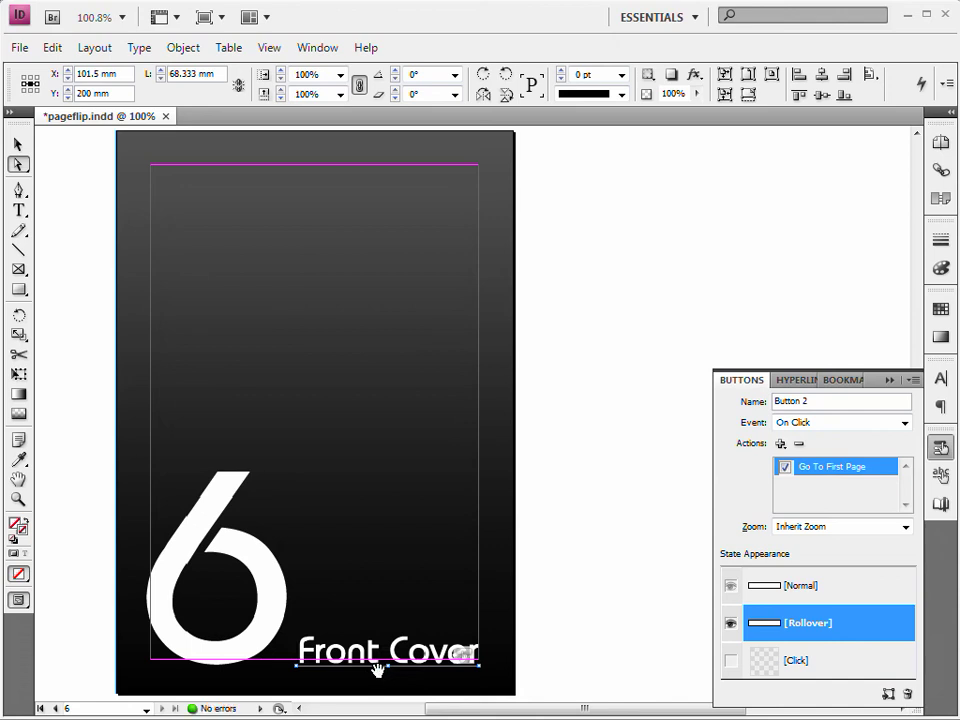
Give the rollover underline a 2 pt Paper (white) stroke, then deselect everything.
right_click(378, 667)
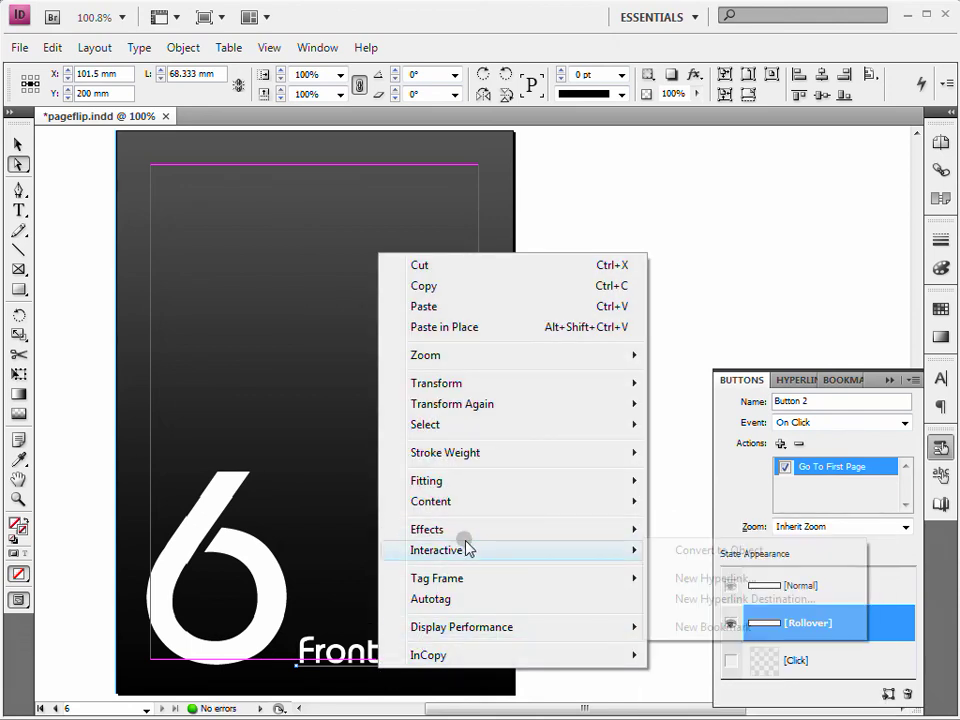
mouse_move(536, 465)
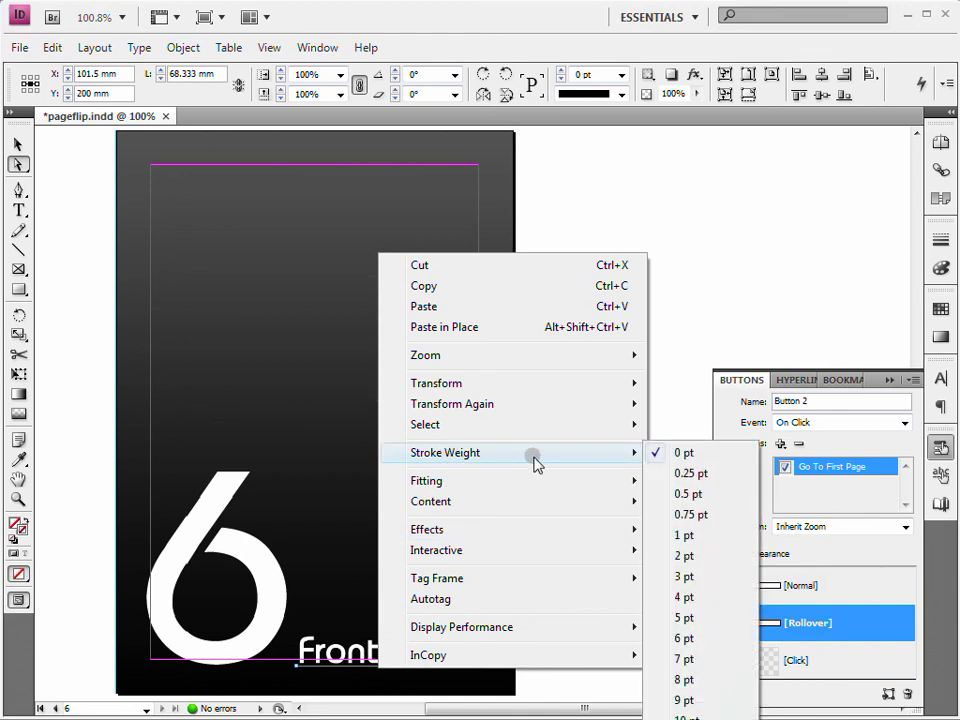
left_click(684, 556)
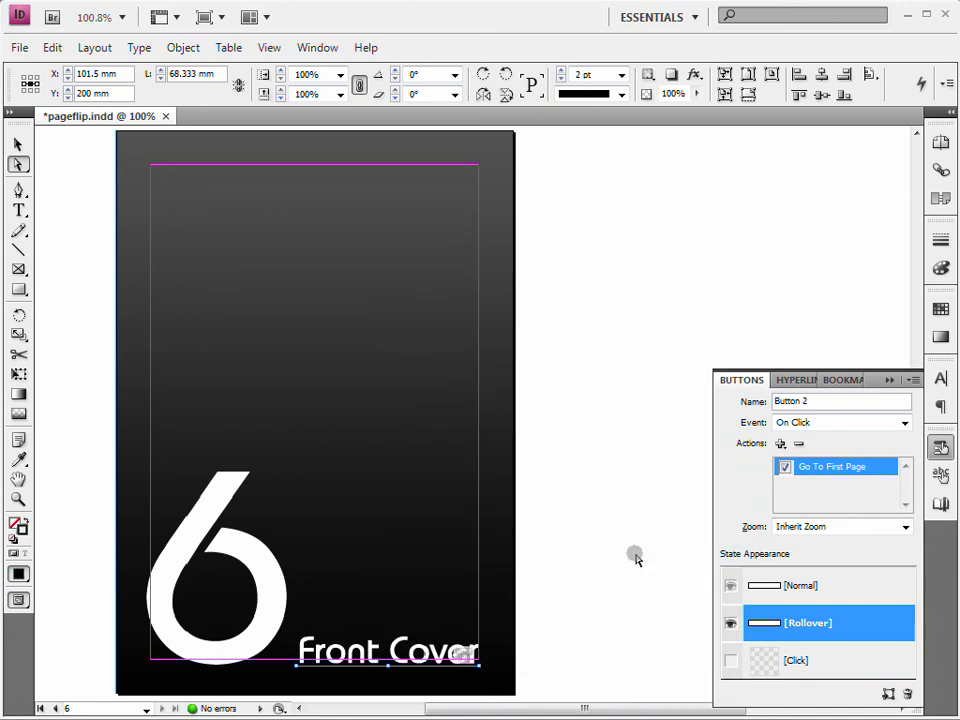
left_click(22, 528)
left_click(940, 309)
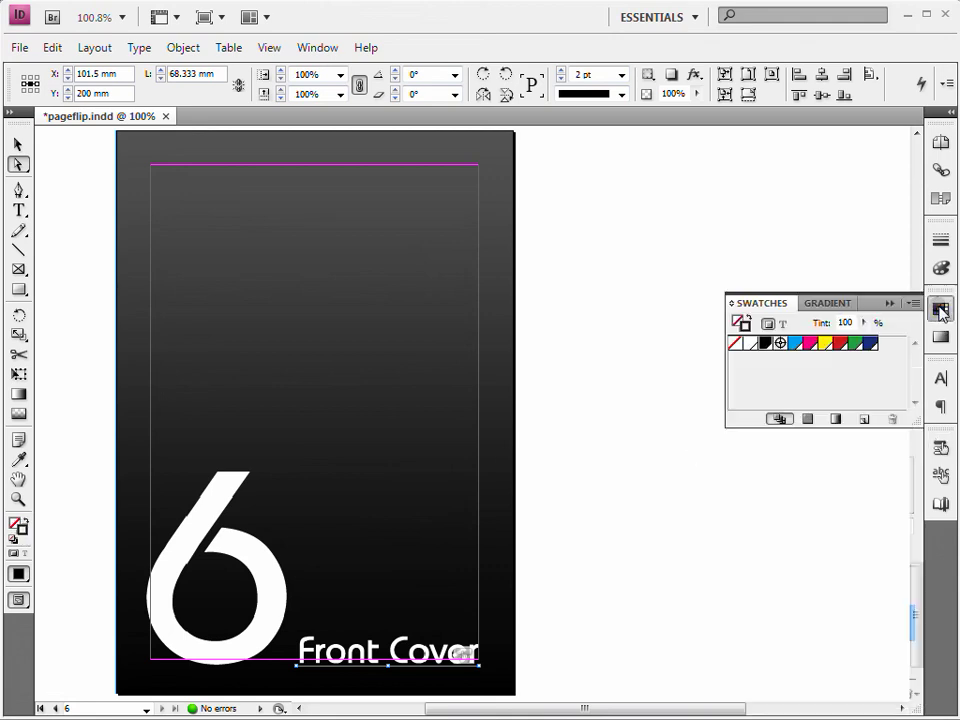
left_click(750, 343)
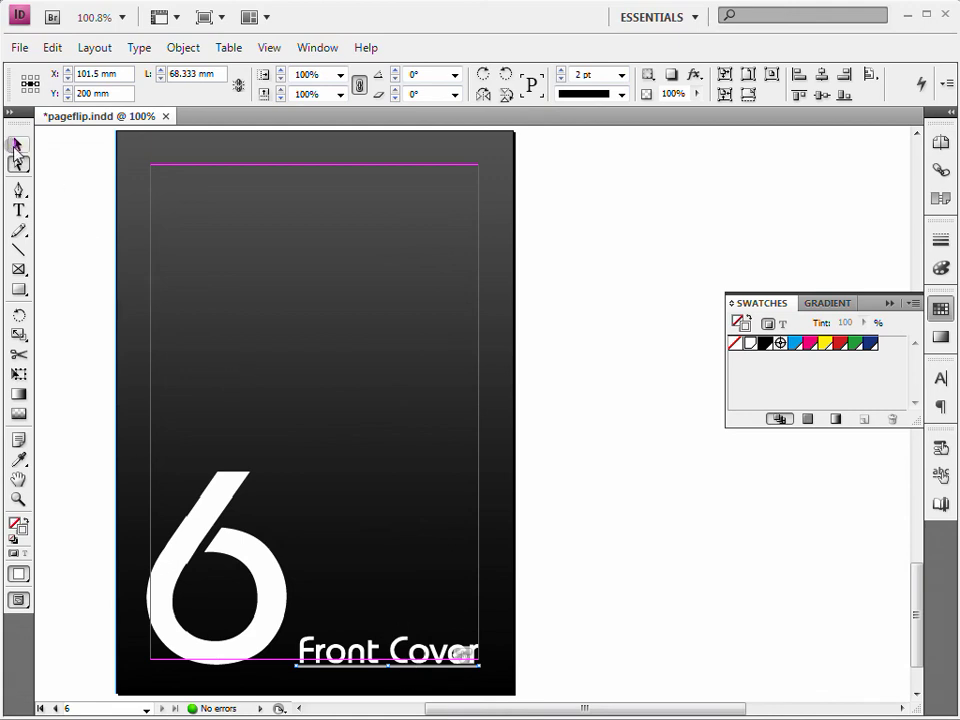
left_click(16, 145)
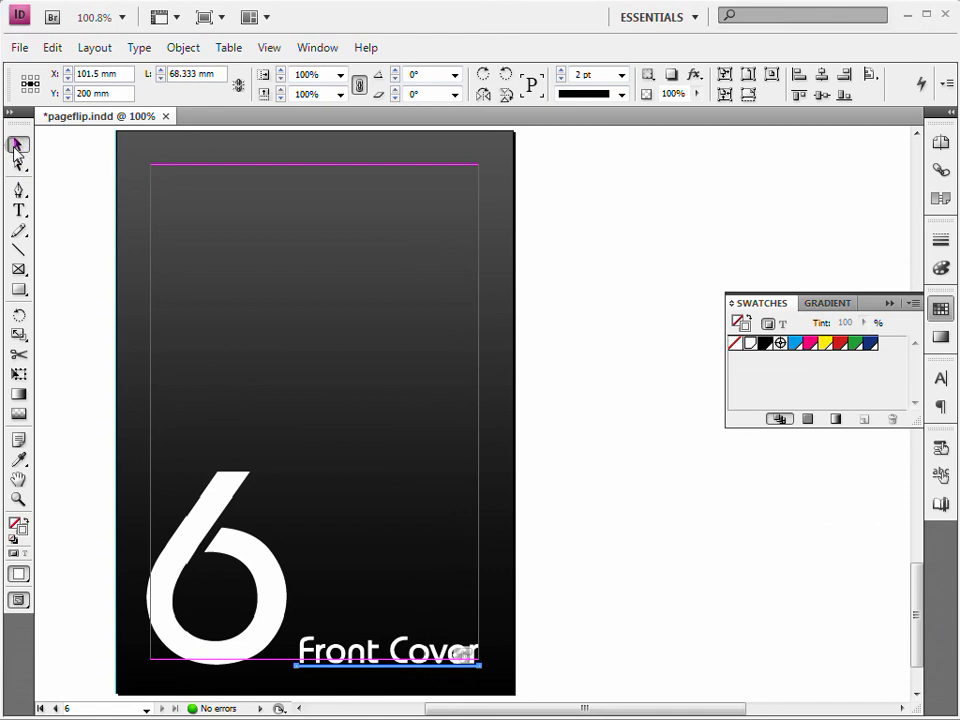
left_click(596, 479)
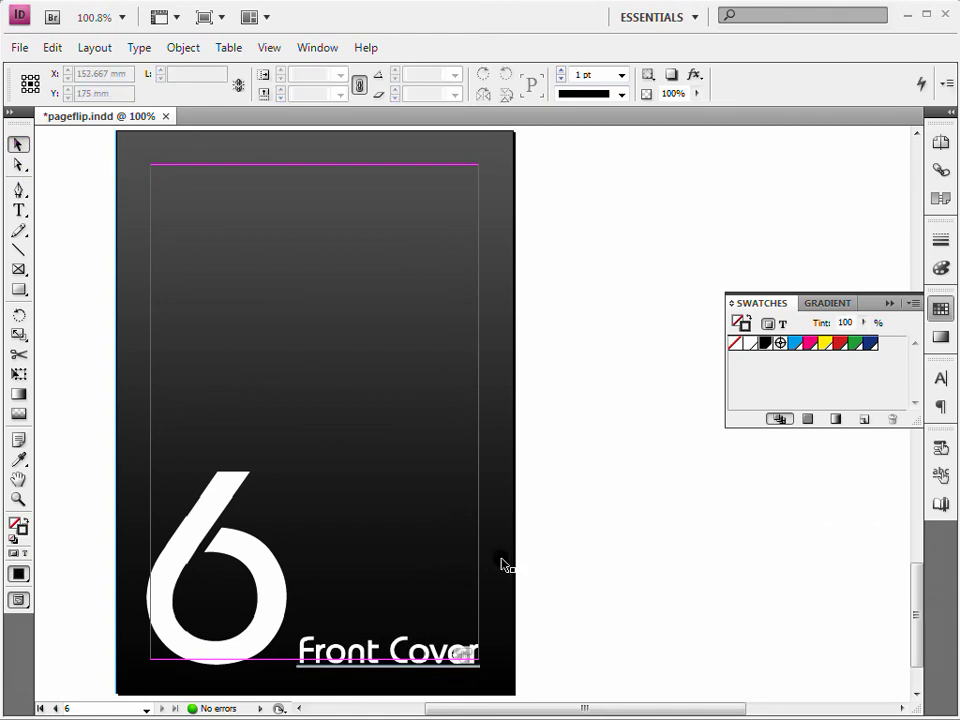
Export the document to SWF, replacing test.swf and accepting the default SWF settings.
left_click(19, 47)
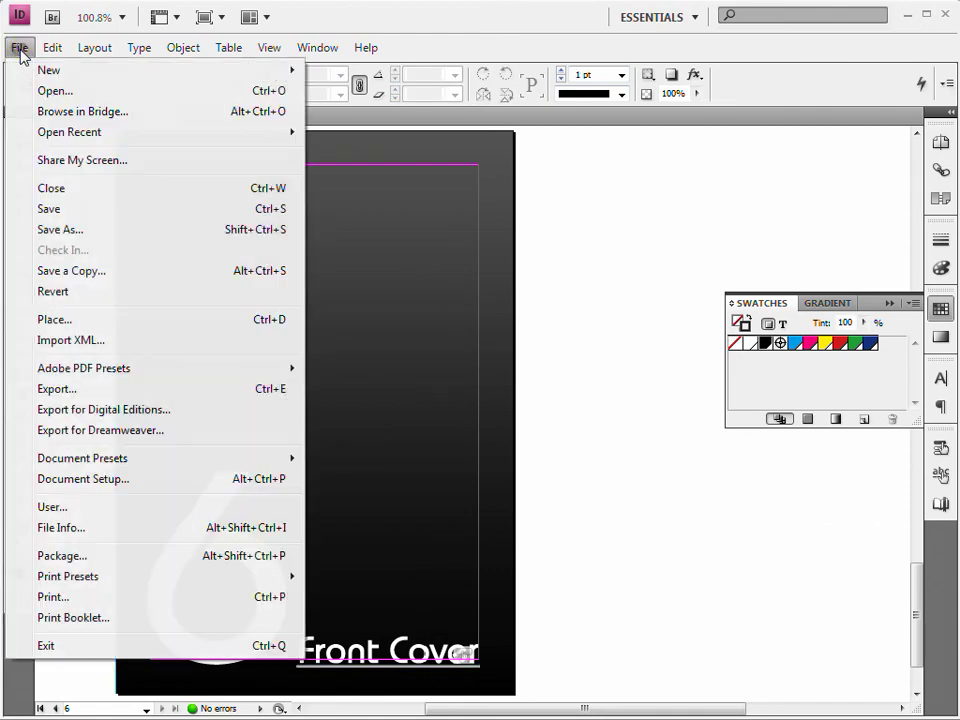
left_click(107, 391)
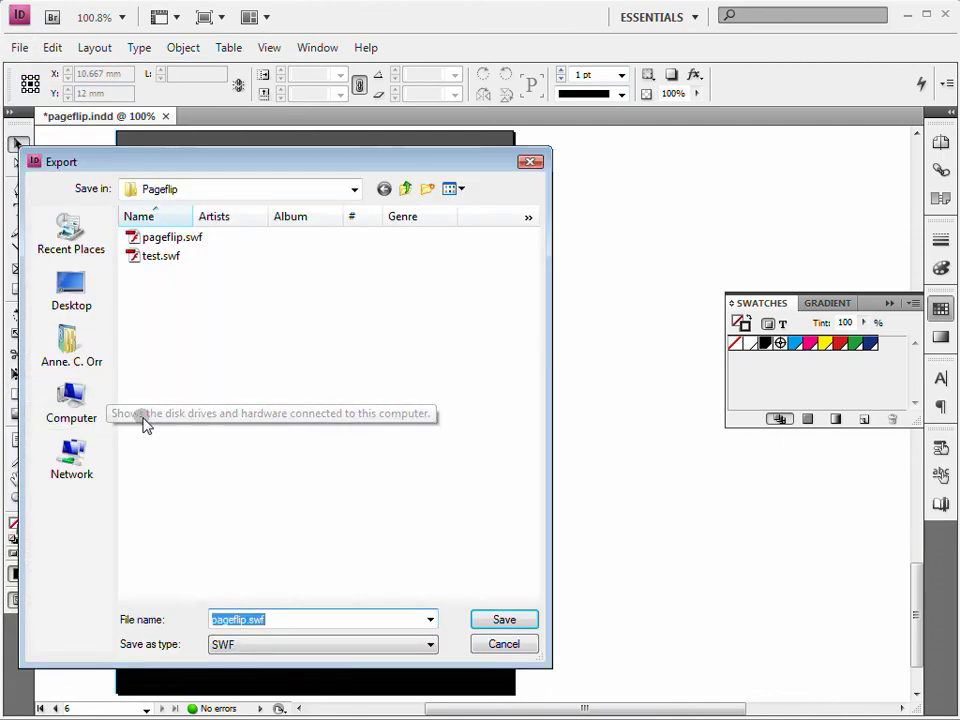
left_click(160, 257)
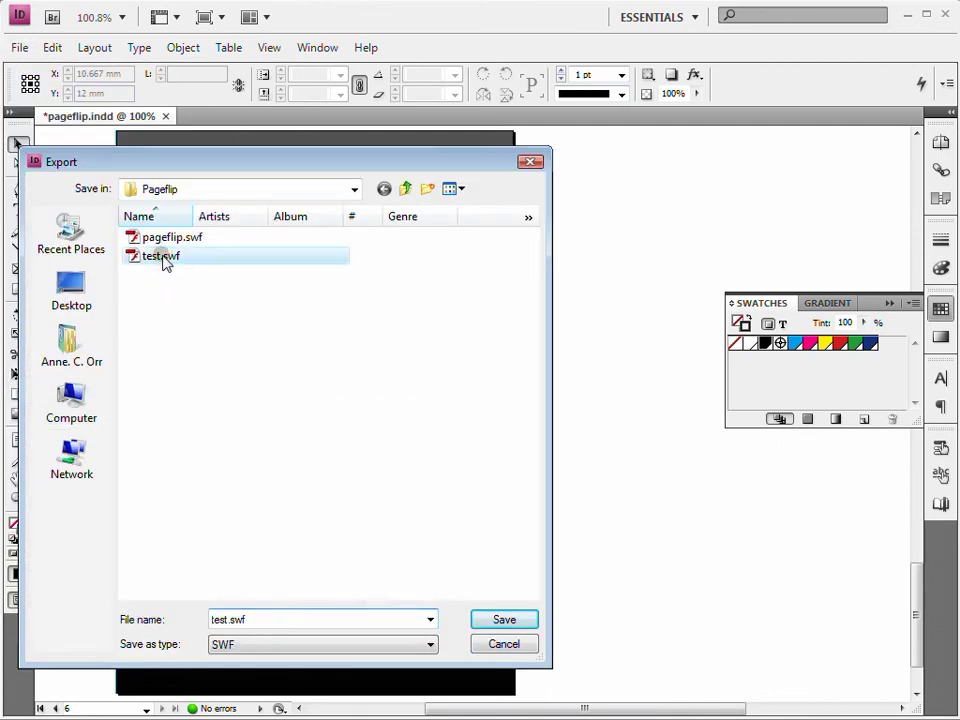
left_click(510, 620)
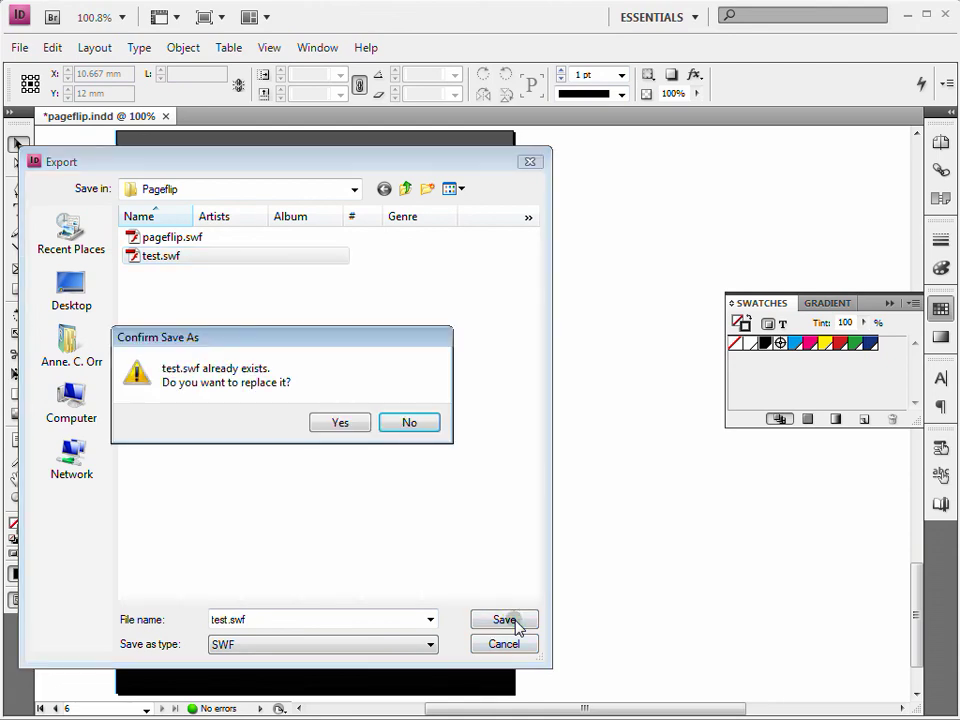
left_click(345, 422)
left_click(336, 632)
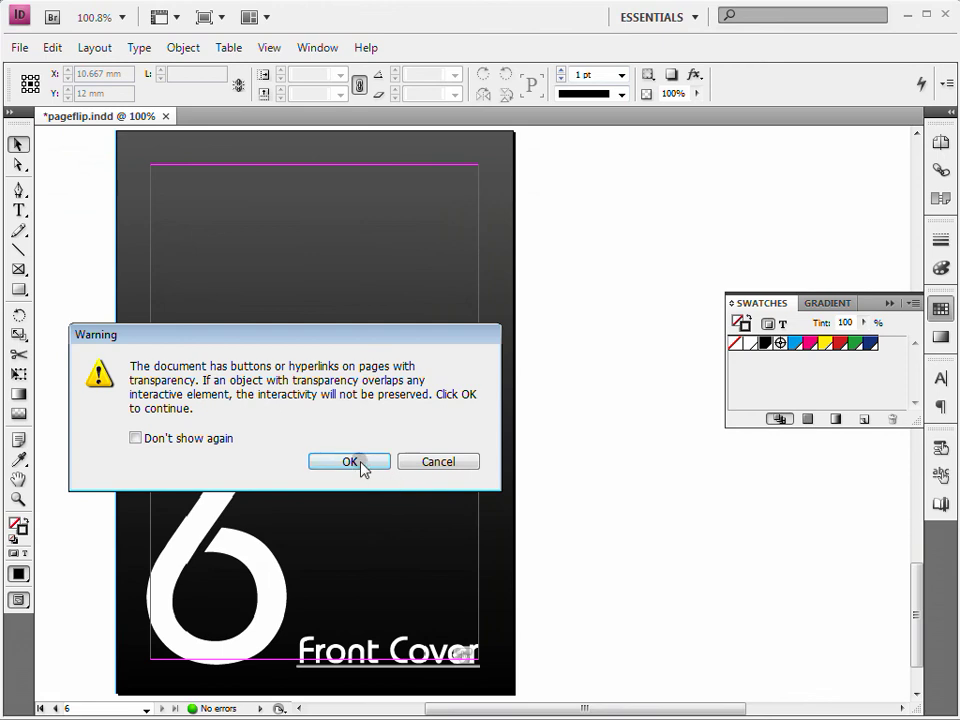
left_click(350, 462)
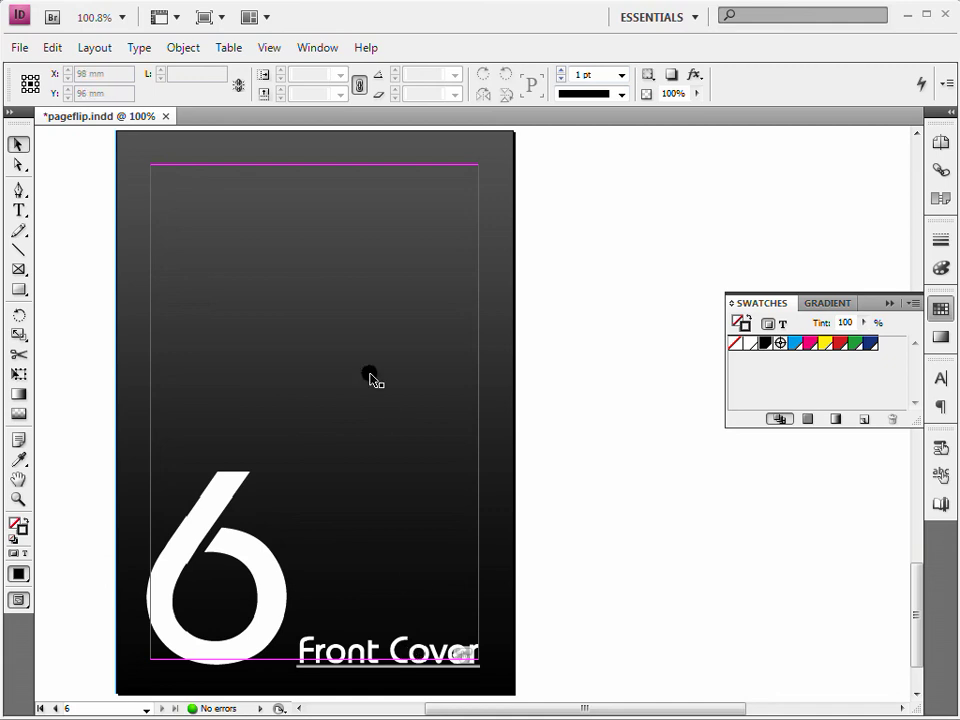
Return to the spread with pages 2 and 3.
left_click(941, 142)
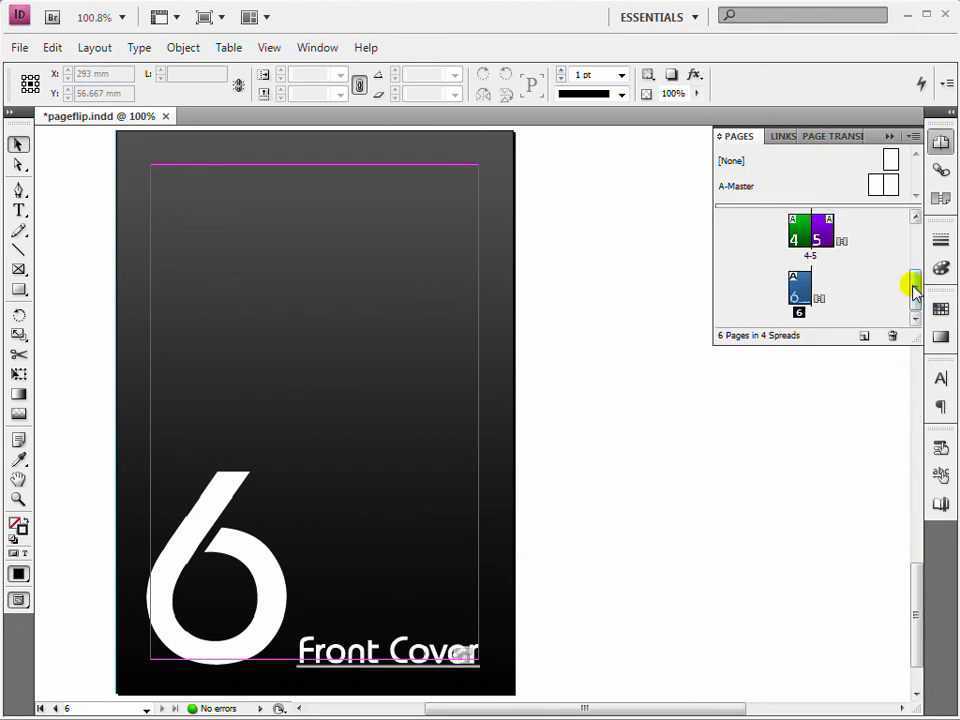
left_click_drag(913, 283, 913, 249)
double_click(808, 294)
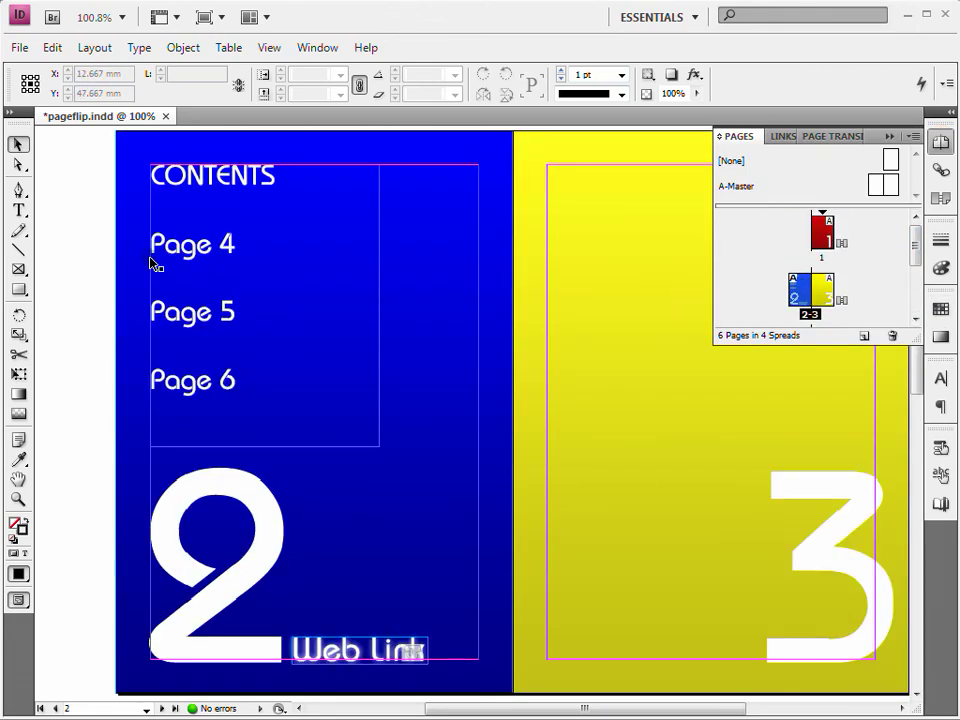